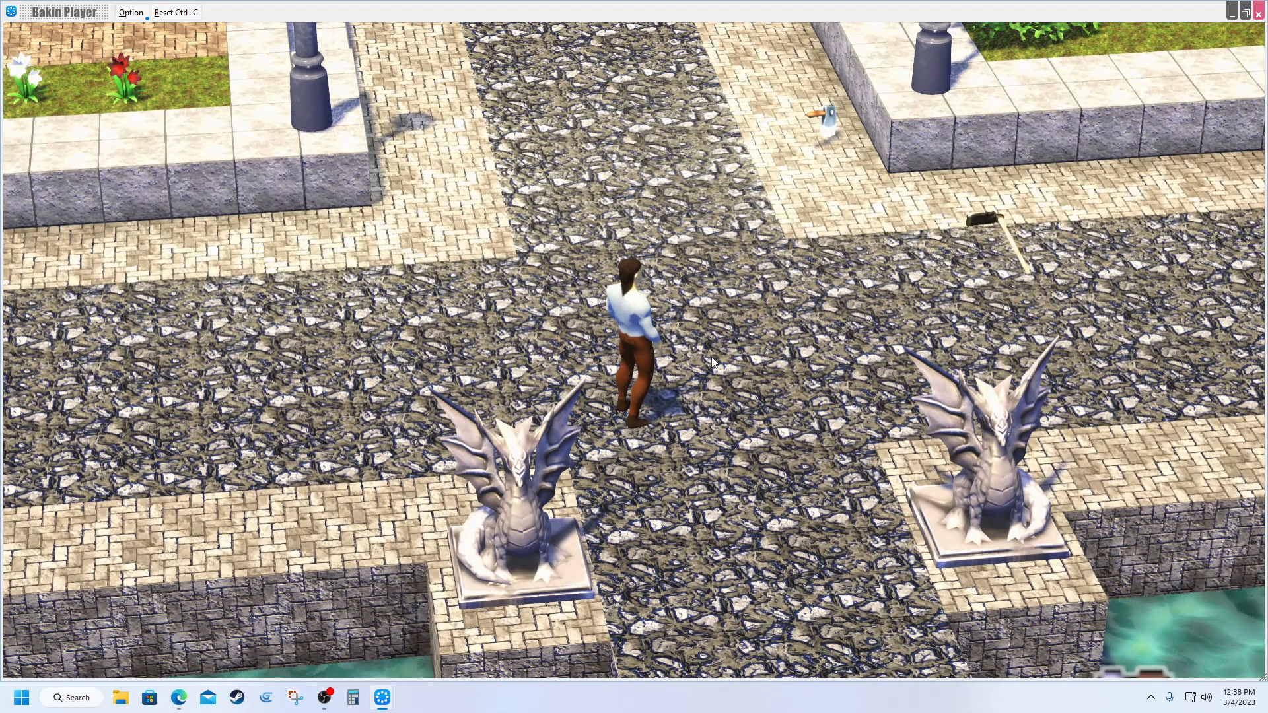
Walk the character around the crossroads to the hoe lying on the stone road and pick it up
key(Right)
key(Up)
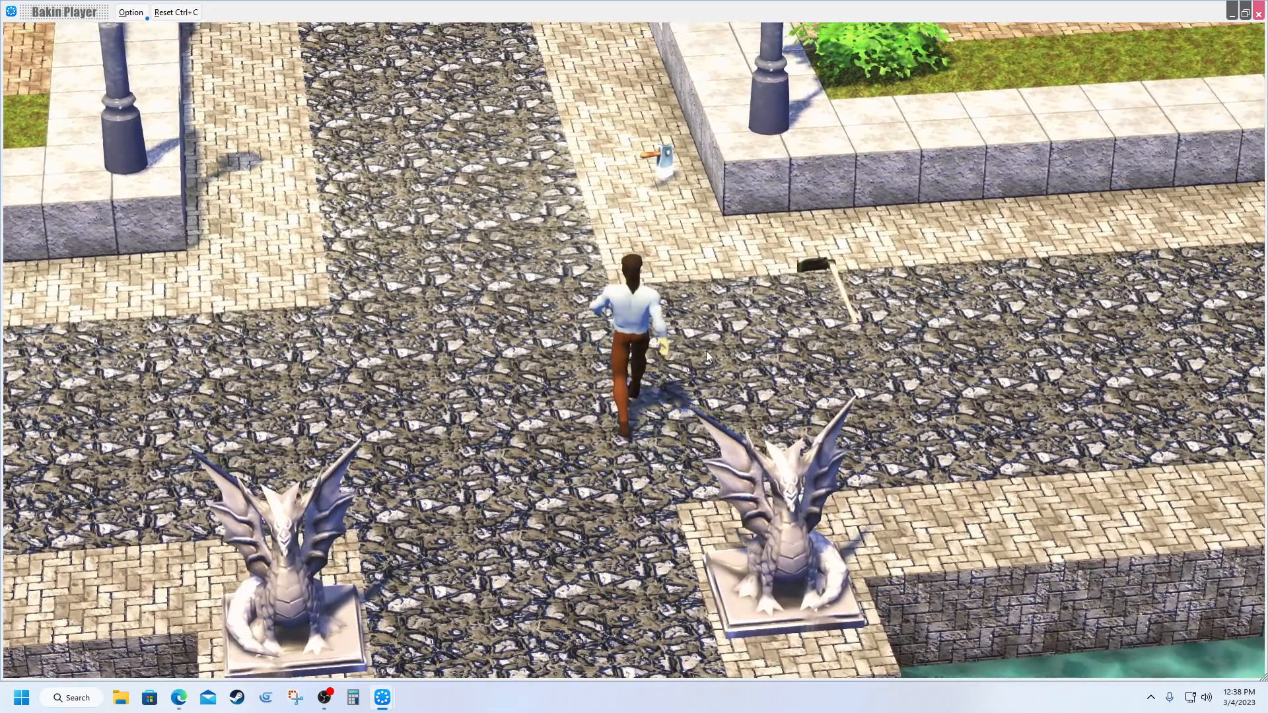
key(Up)
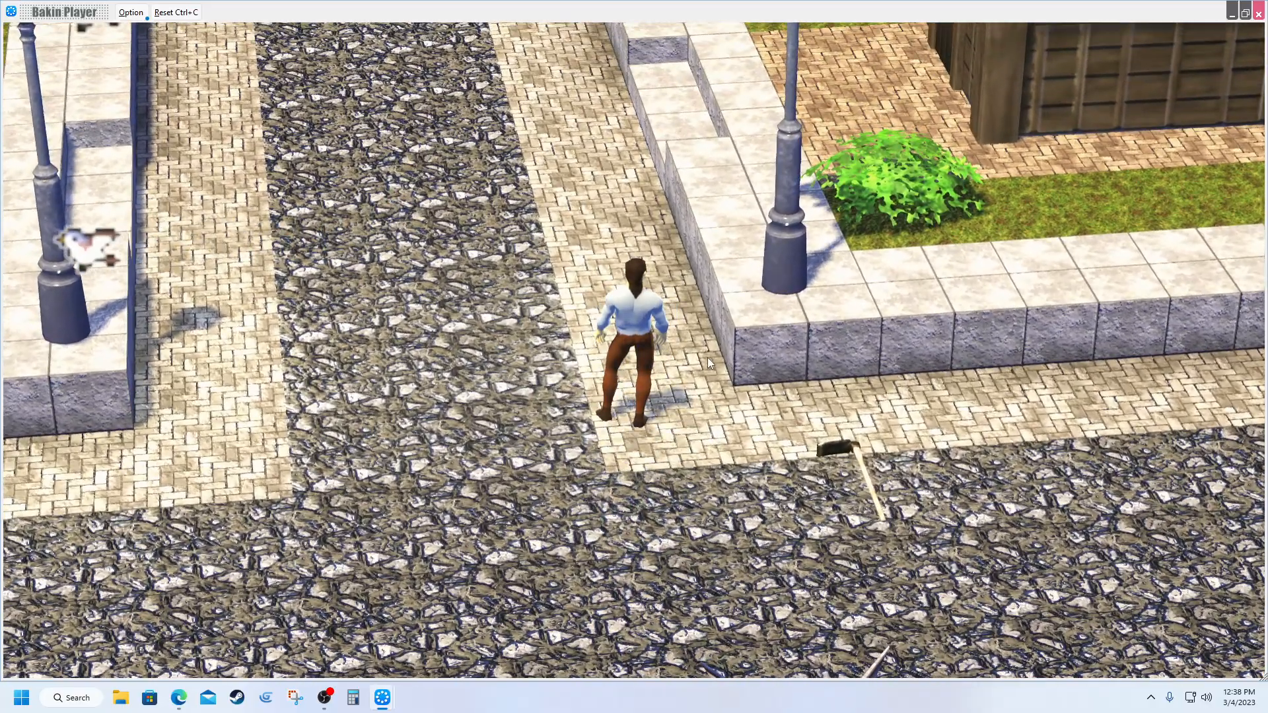
right_drag(709, 358, 722, 387)
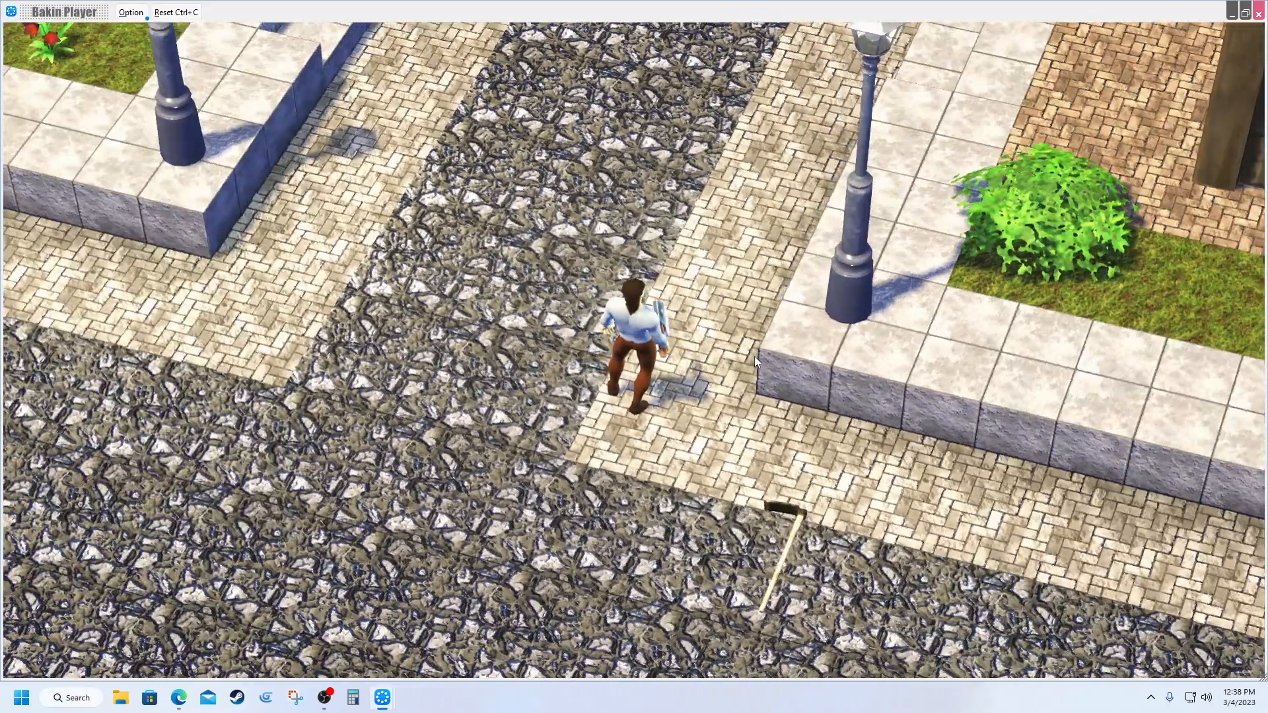
key(Down)
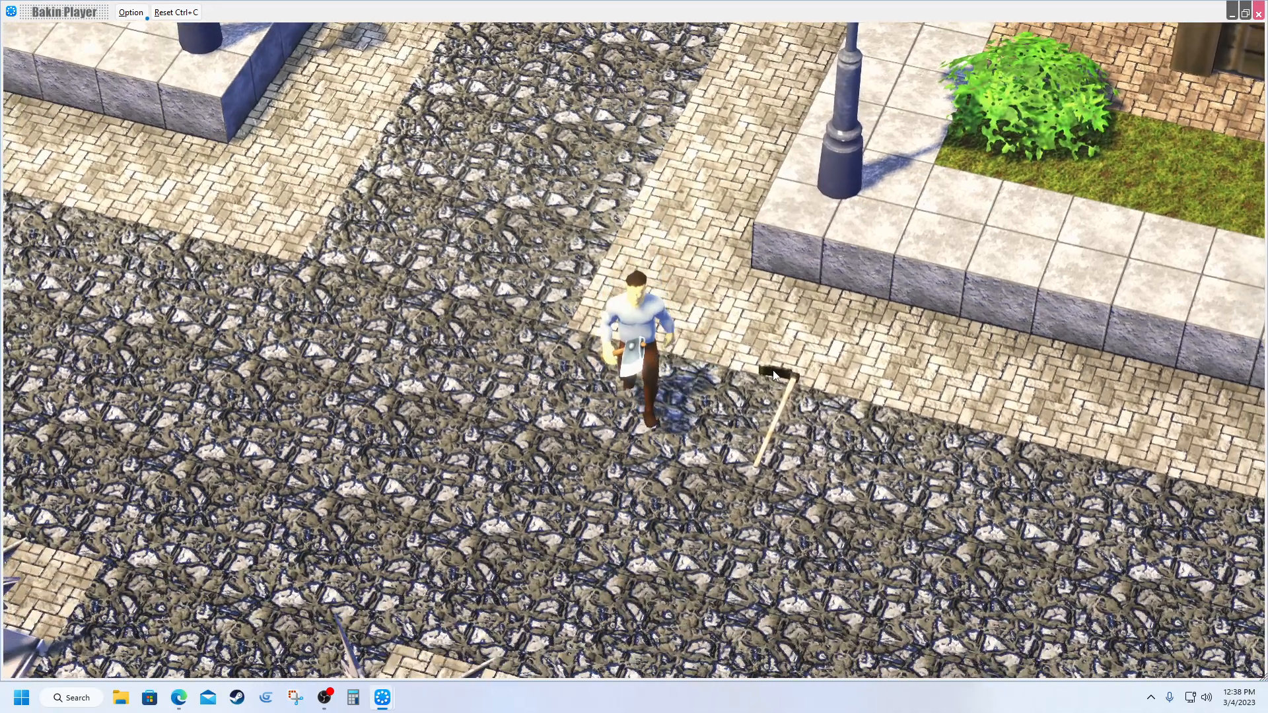
click(775, 374)
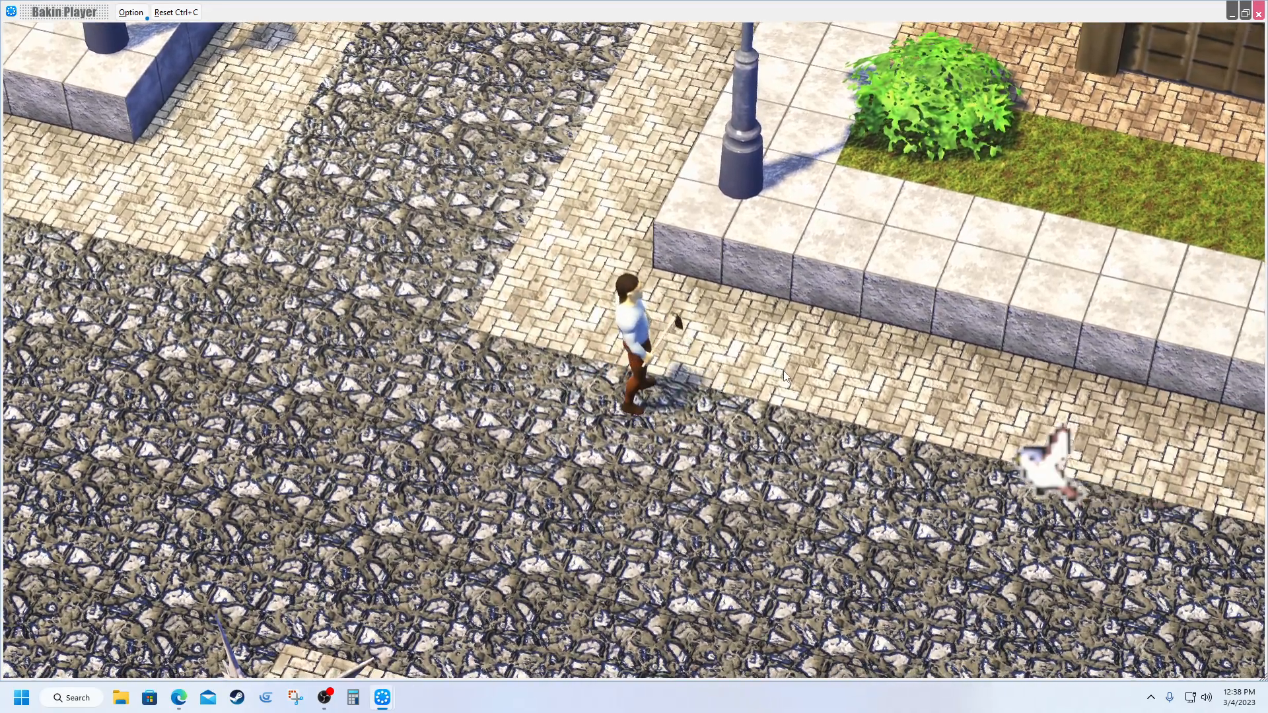
middle_drag(734, 407, 747, 401)
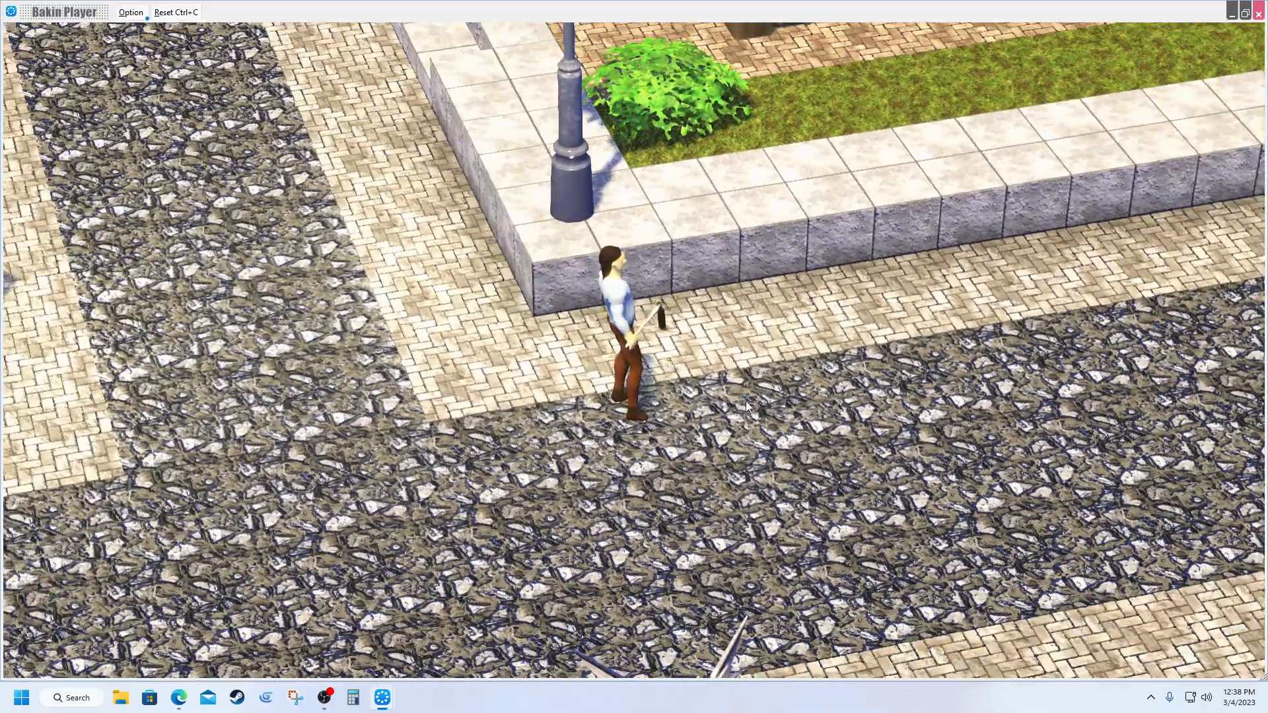
Walk the character to the bench by the water and swap the hoe for the fishing rod
key(Right)
key(Down)
key(Down)
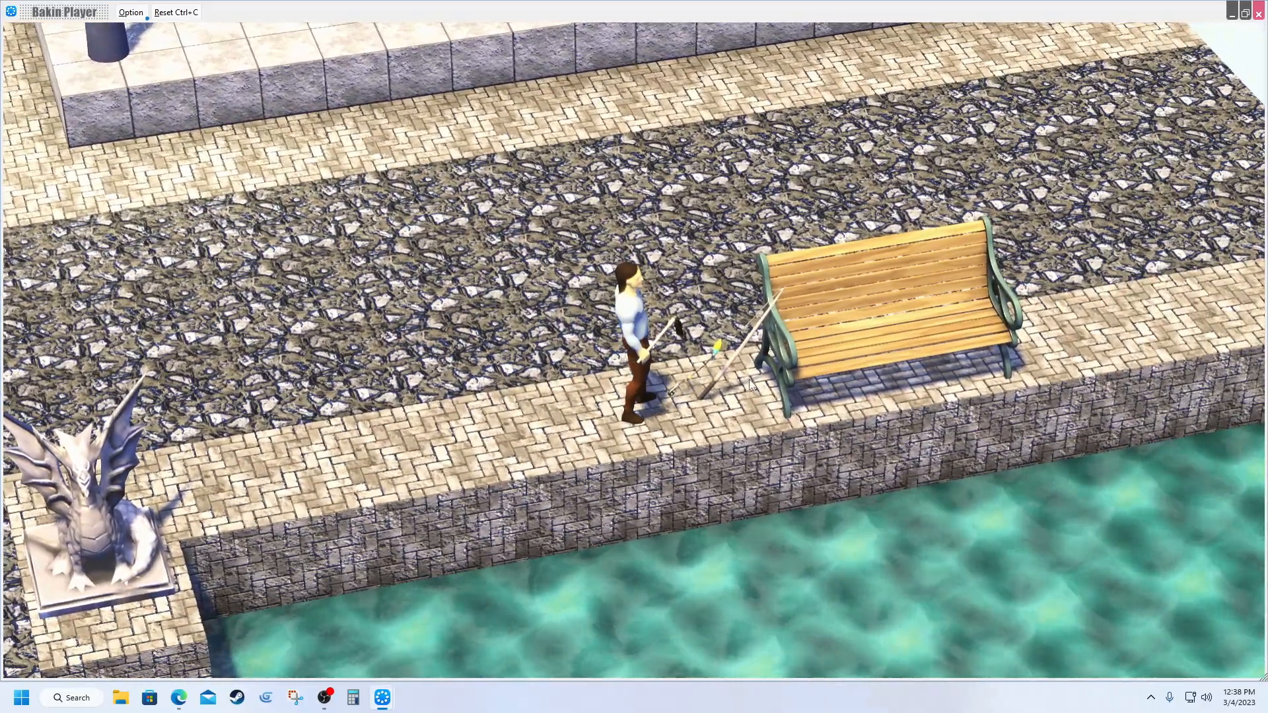
key(Return)
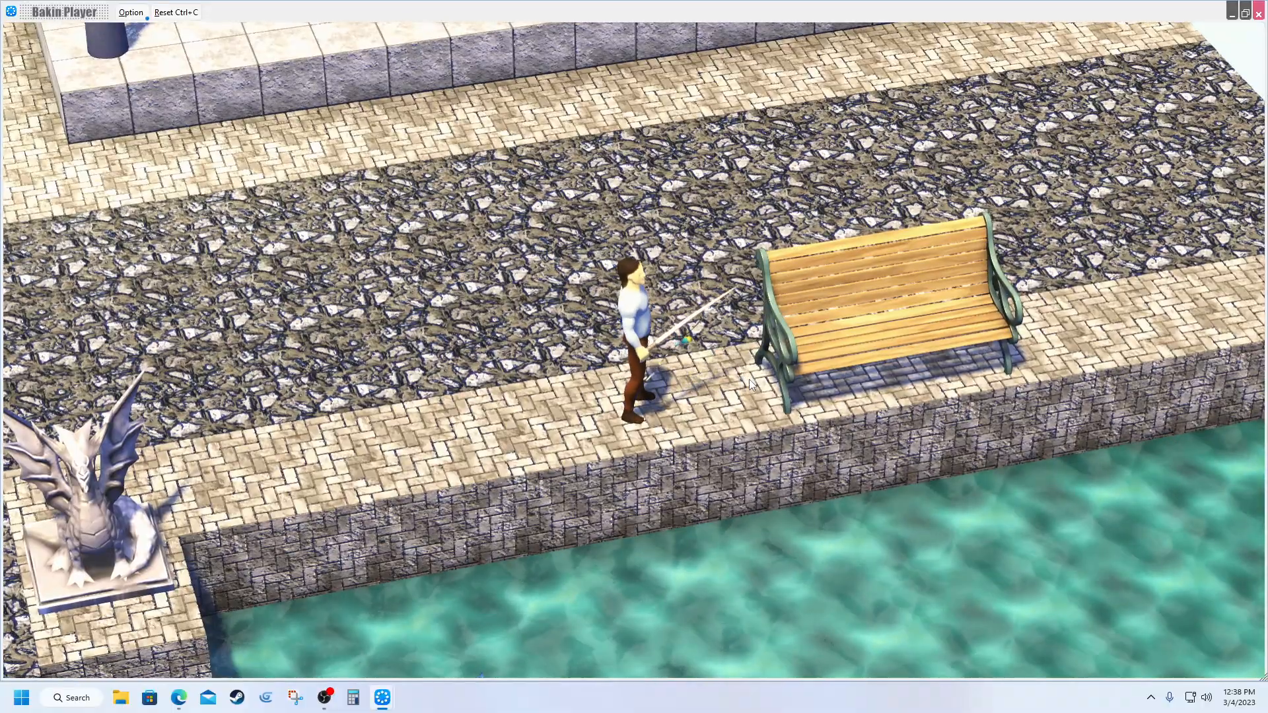
Walk the character back to the crossroads while carrying the fishing rod
key(Left)
key(Up)
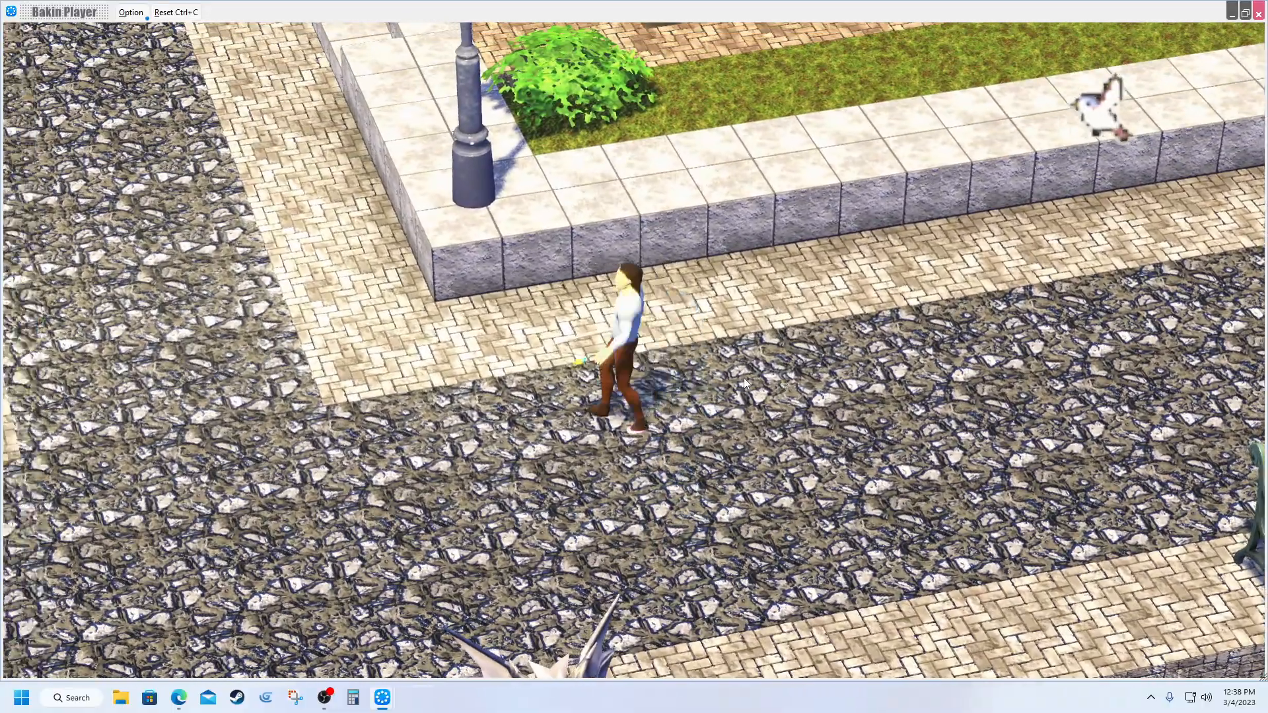
key(Down)
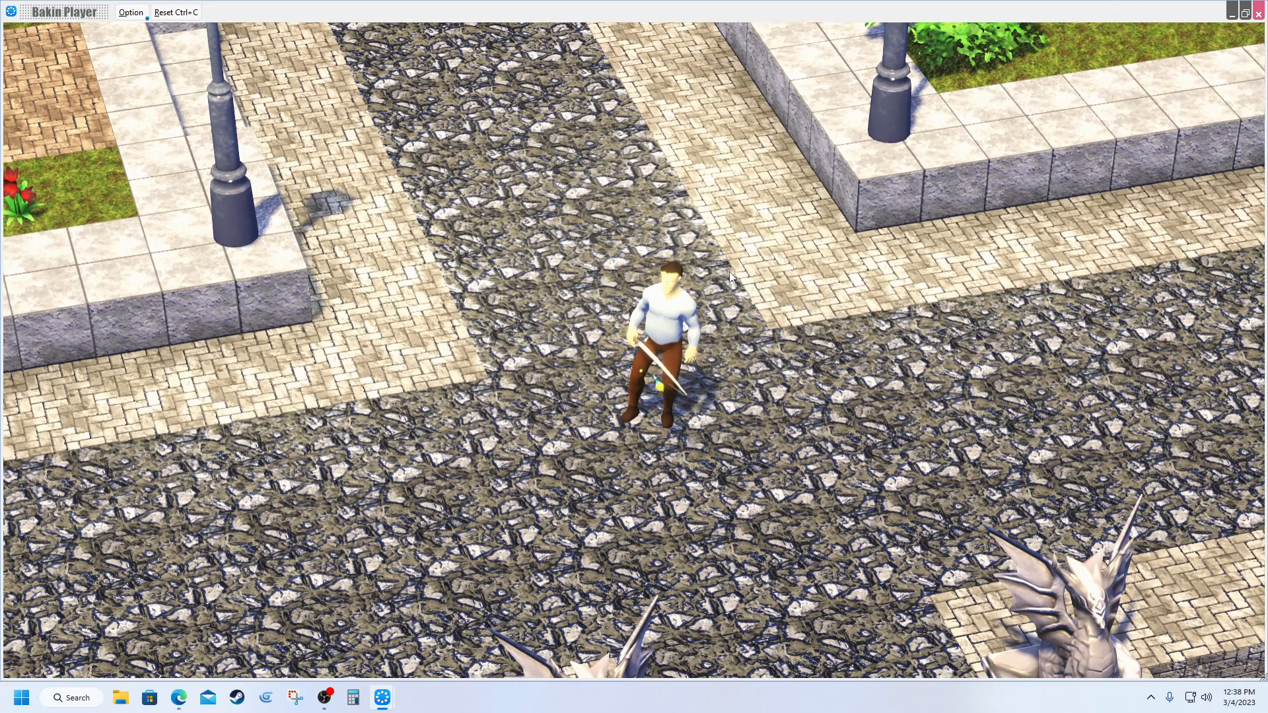
Check the equiped variable box in the Debug window and end the test play
key(F5)
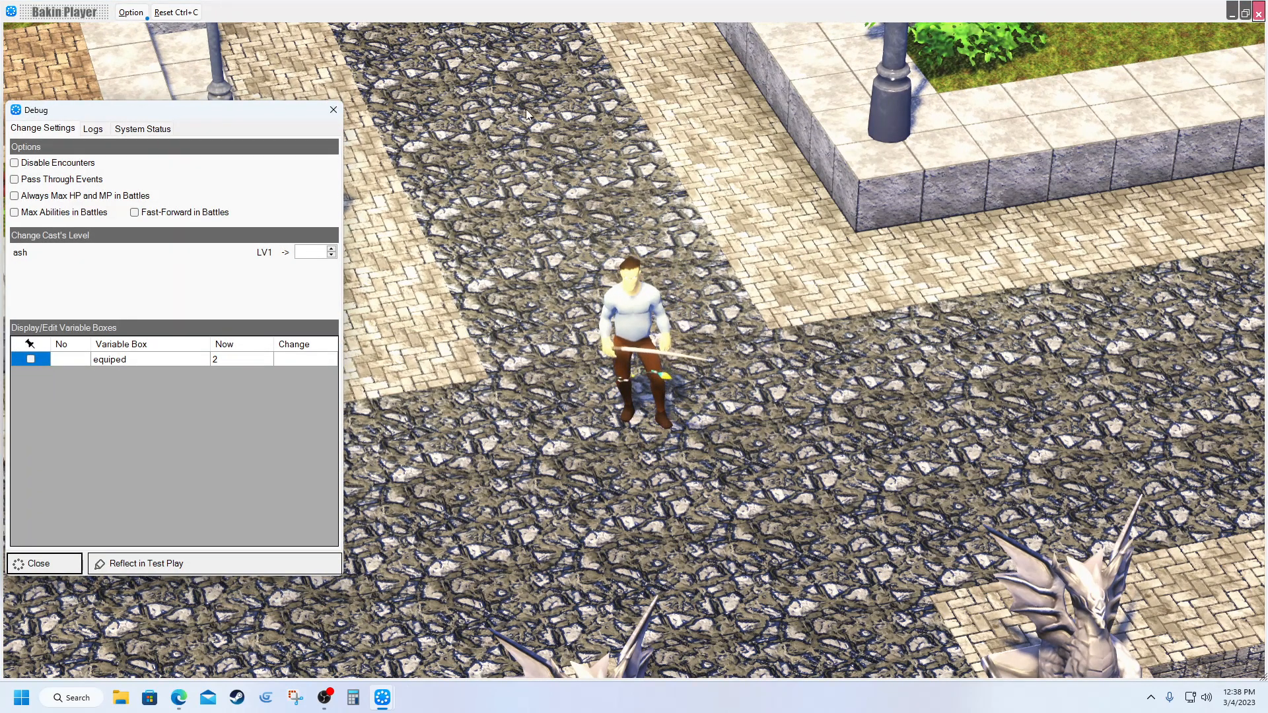
click(333, 110)
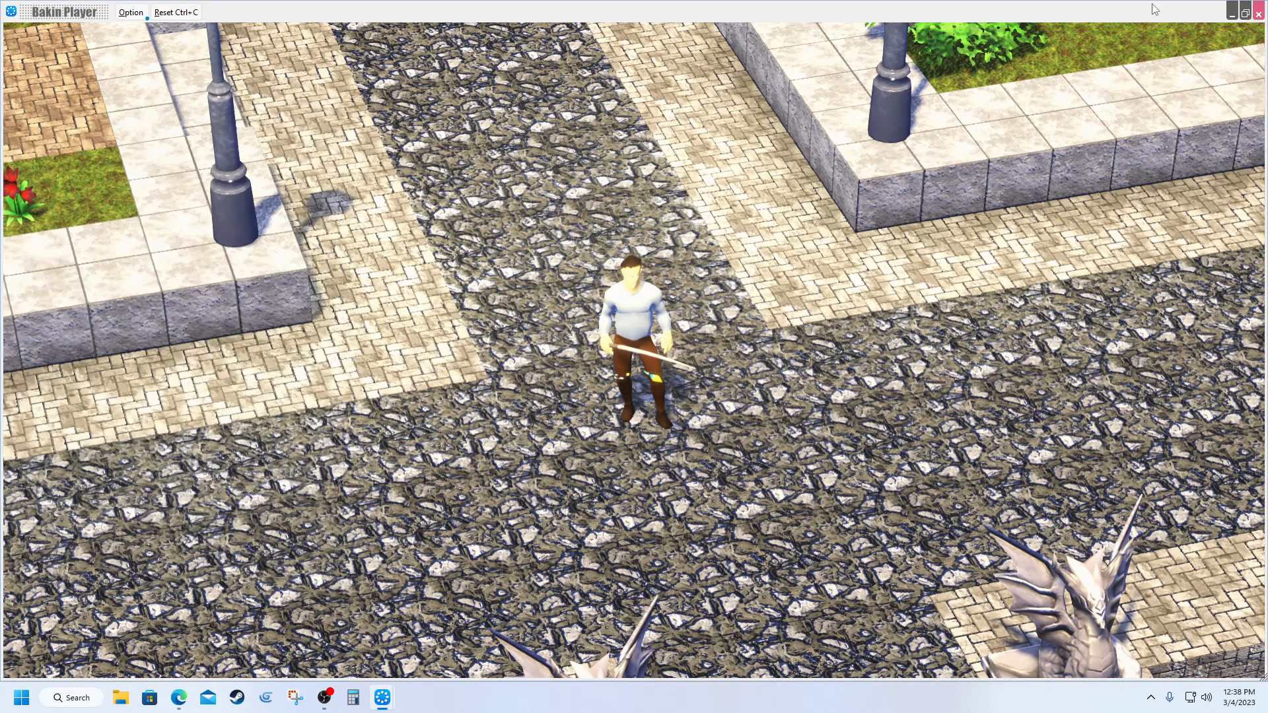
click(1260, 16)
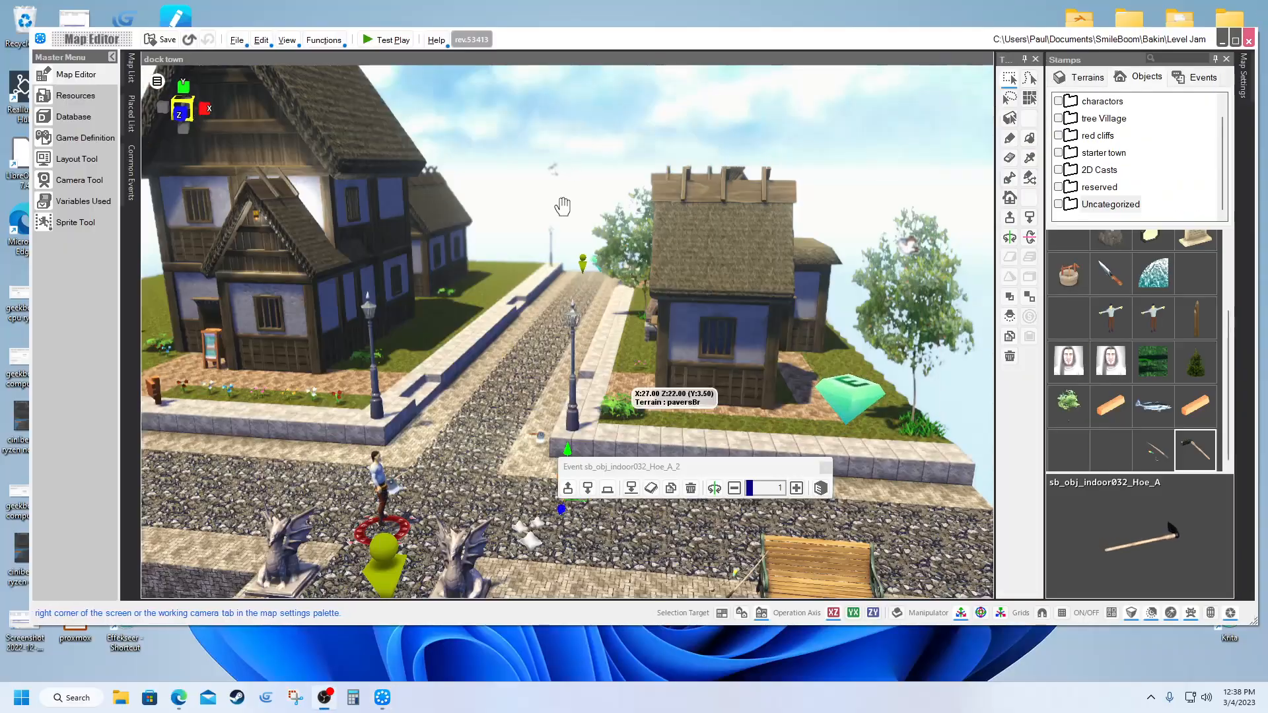
Start a new test play with the Debug variable display open and pick up the hoe
click(388, 41)
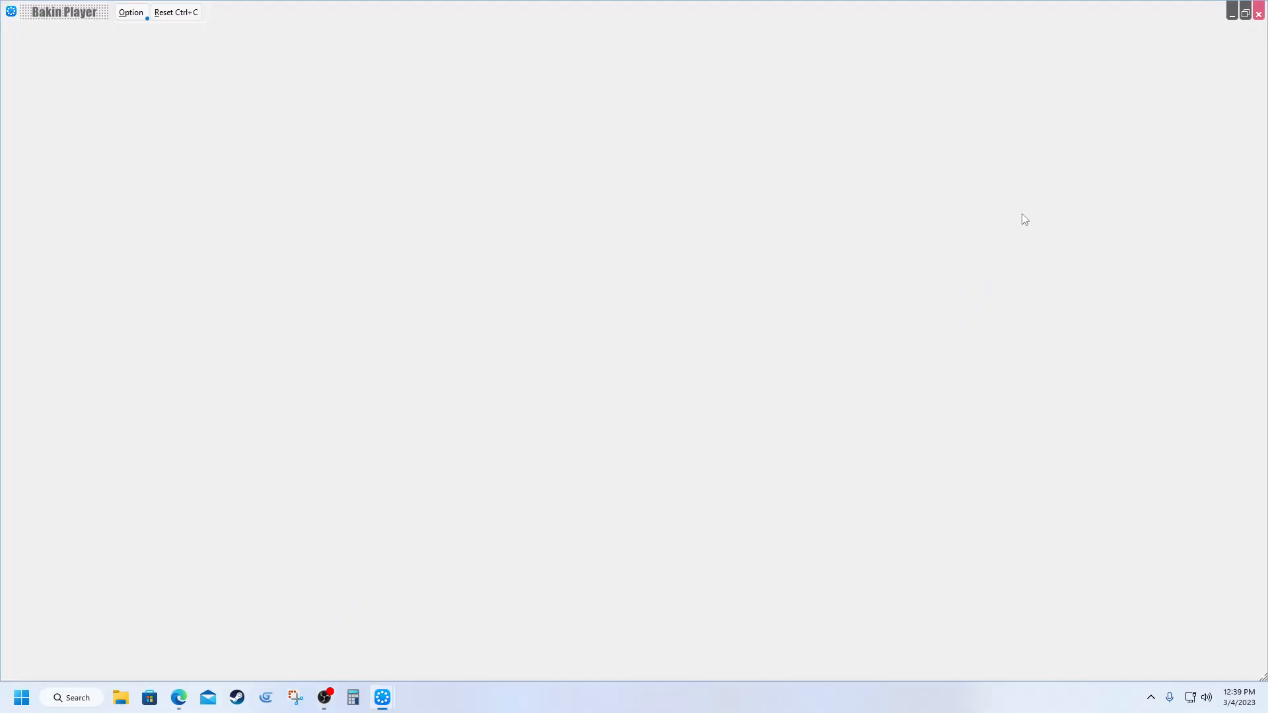
key(Return)
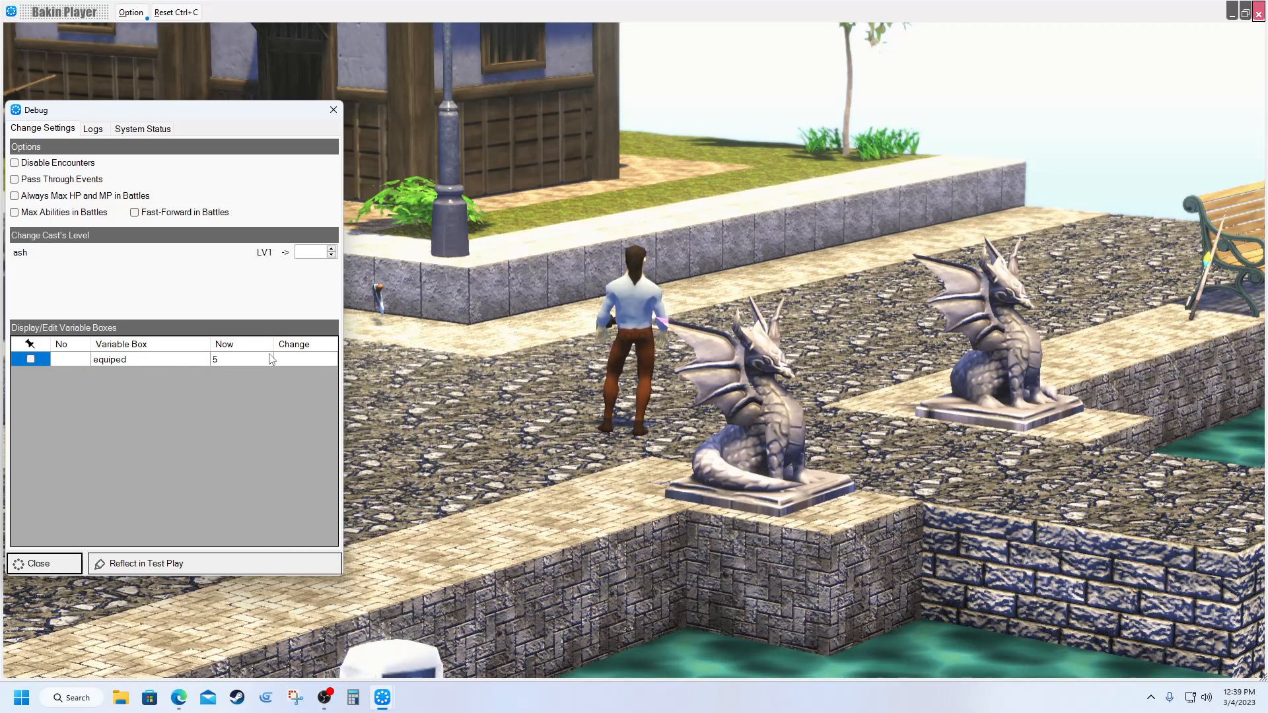
click(739, 323)
key(Up)
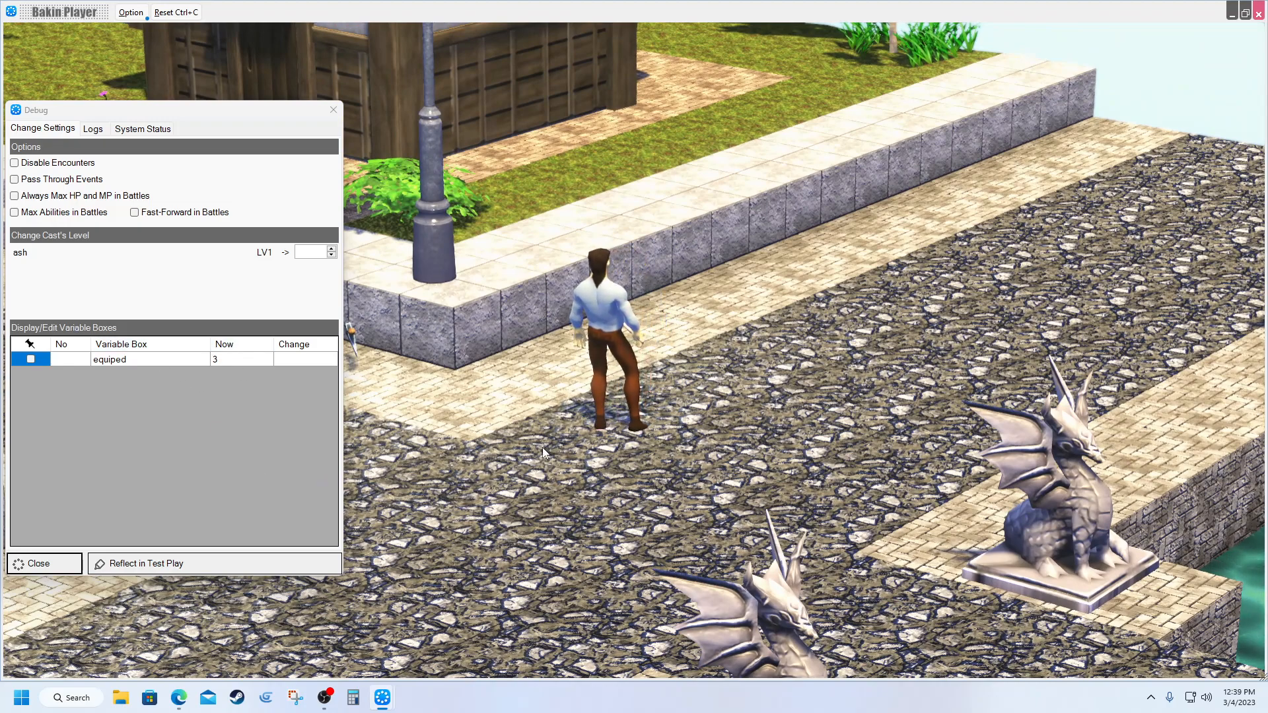
Walk the character to the axe by the stone wall and pick it up while monitoring the equiped variable
key(Left)
key(Up)
key(Right)
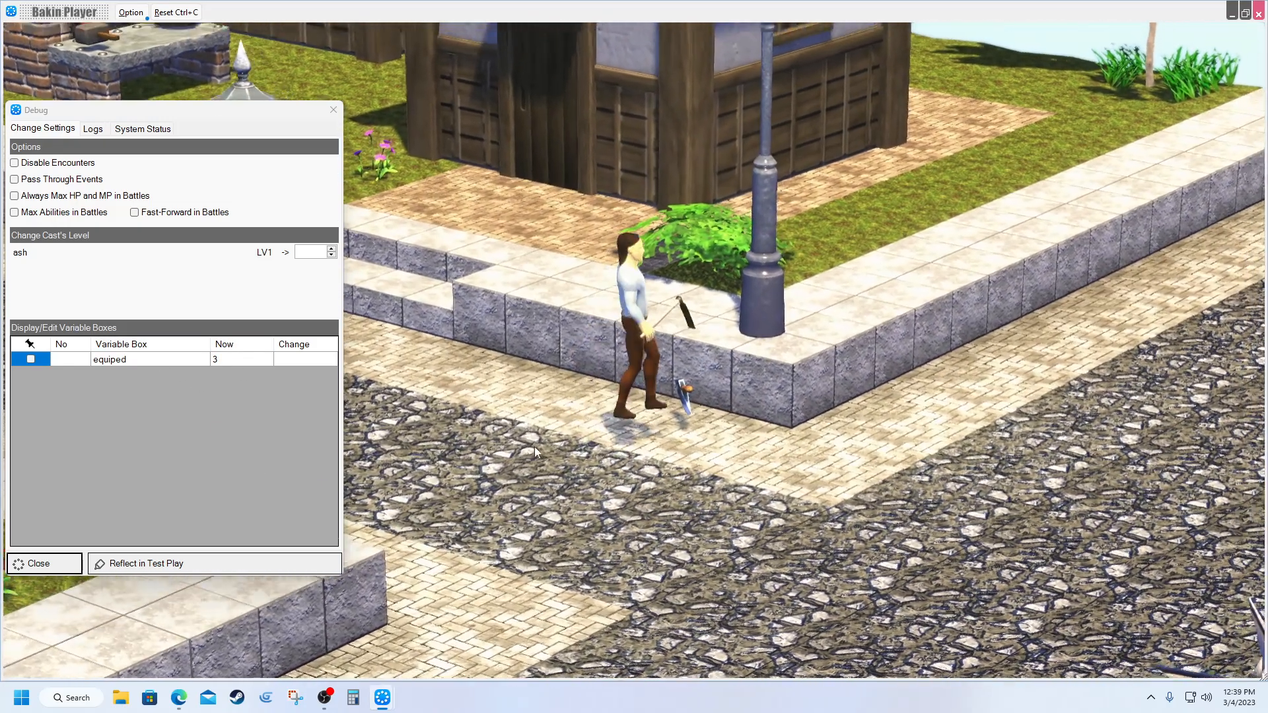
key(1)
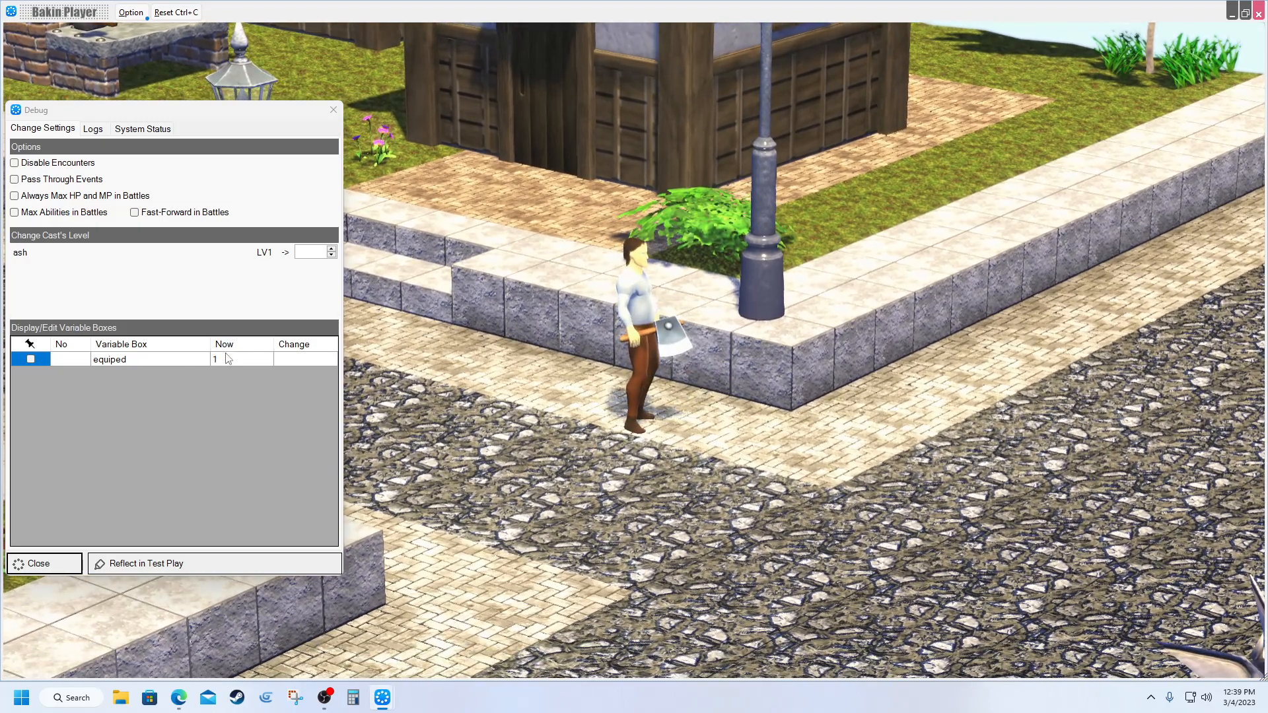
Pick up the fishing rod beside the bench while monitoring the equiped variable, and end the test play
key(Right)
key(Right)
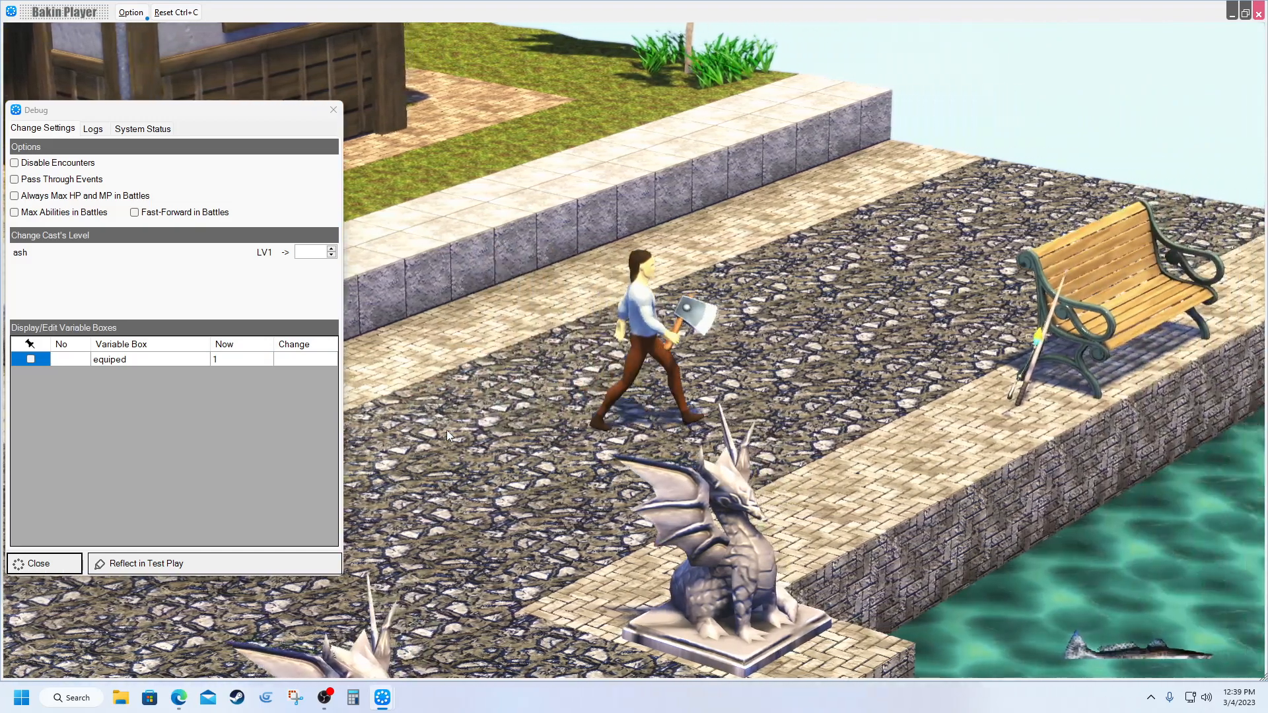
key(Return)
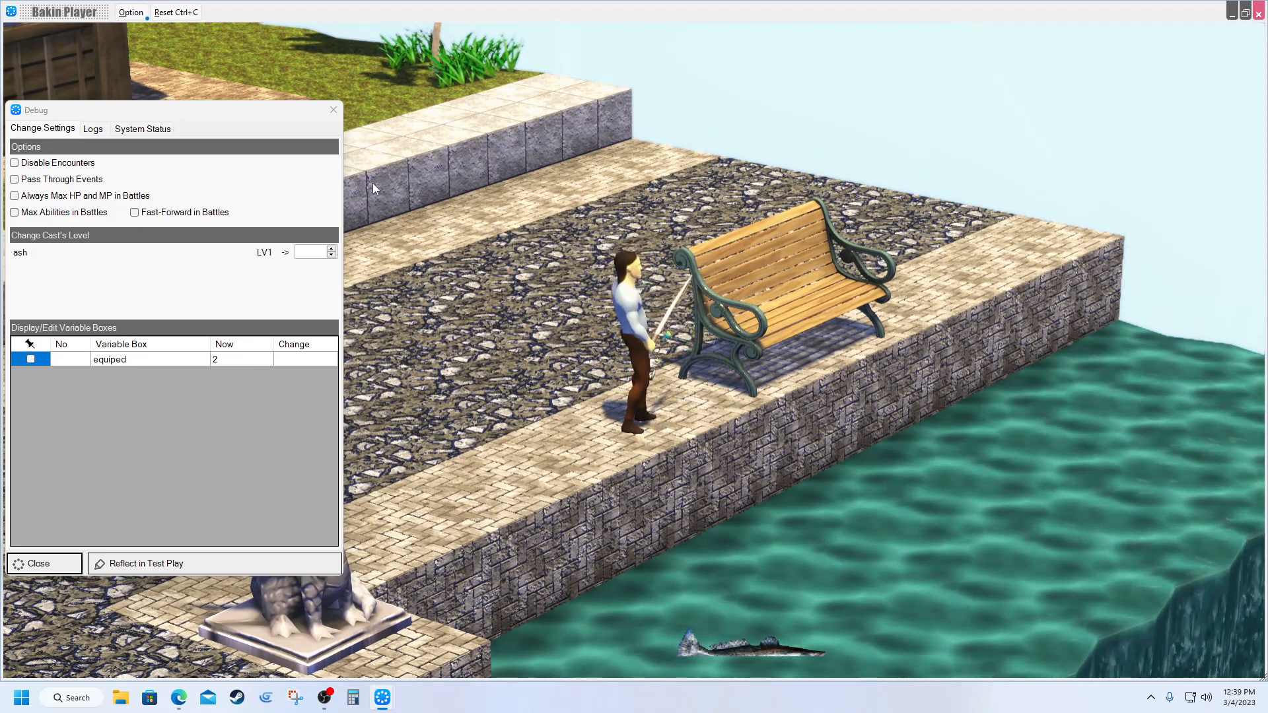
click(334, 110)
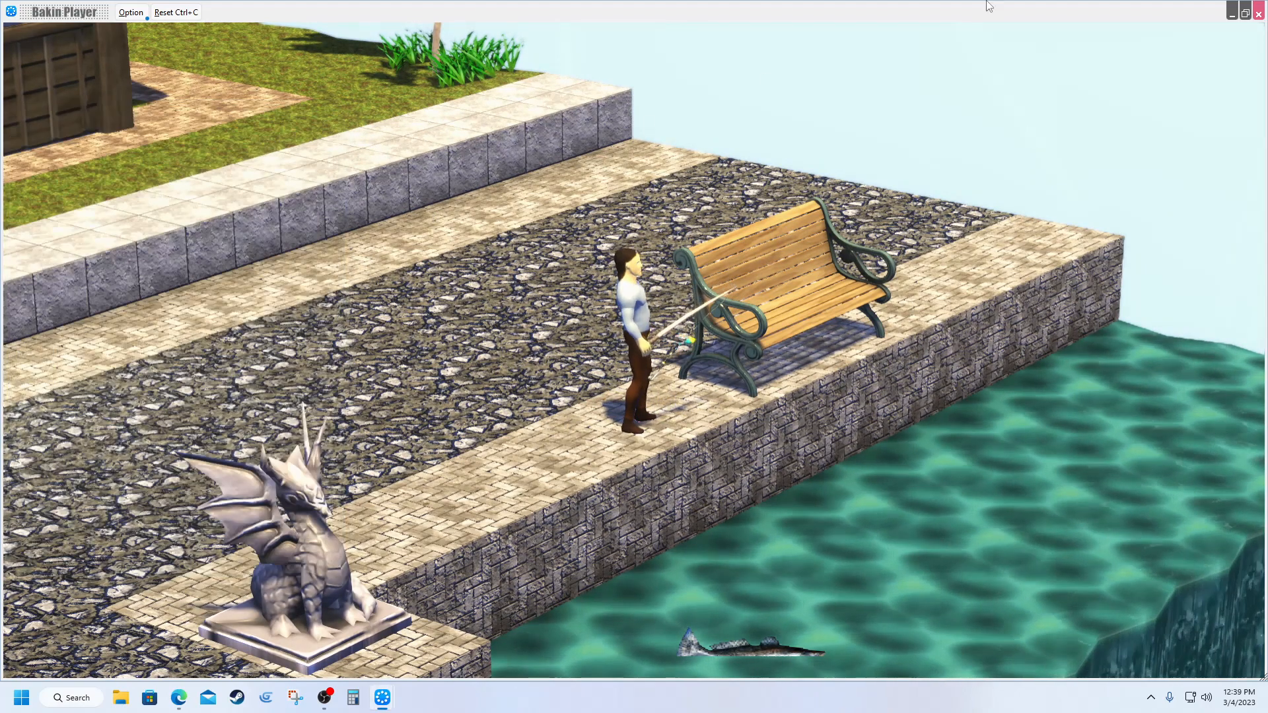
click(1258, 12)
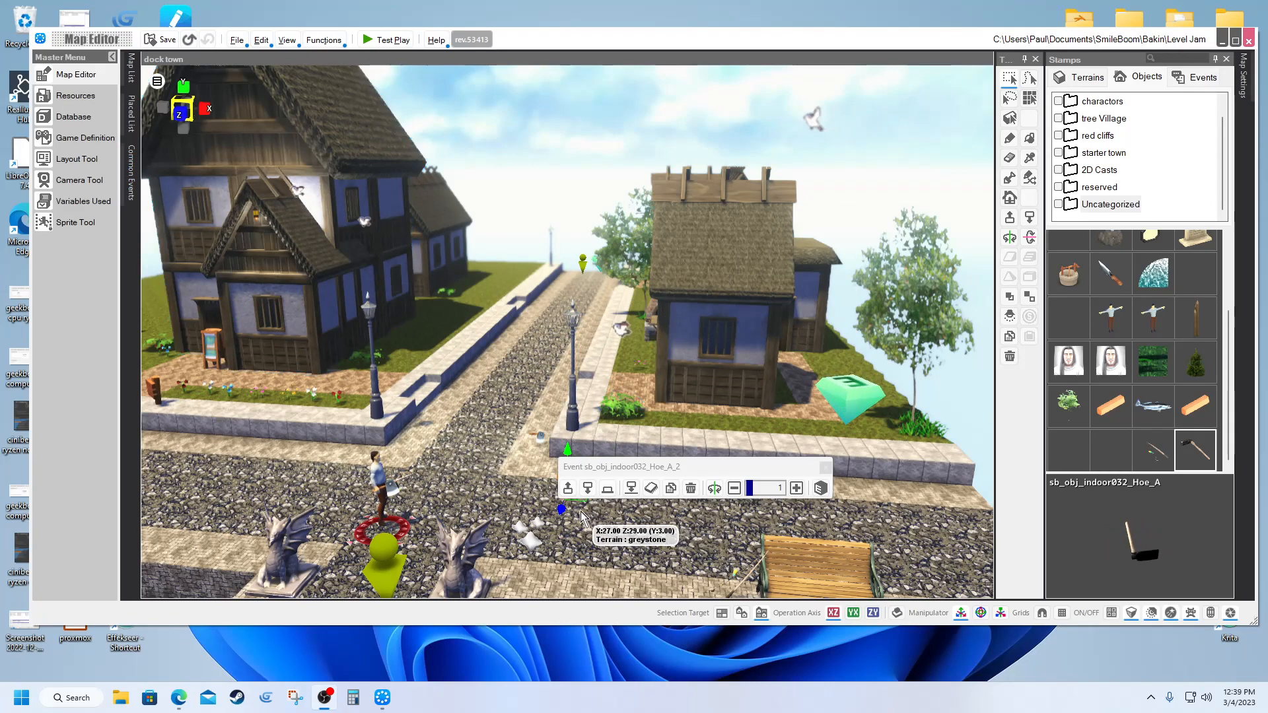
Review the command script of the hoe event sb_obj_indoor032_Hoe_A_2 and close its editor
drag(621, 466, 703, 417)
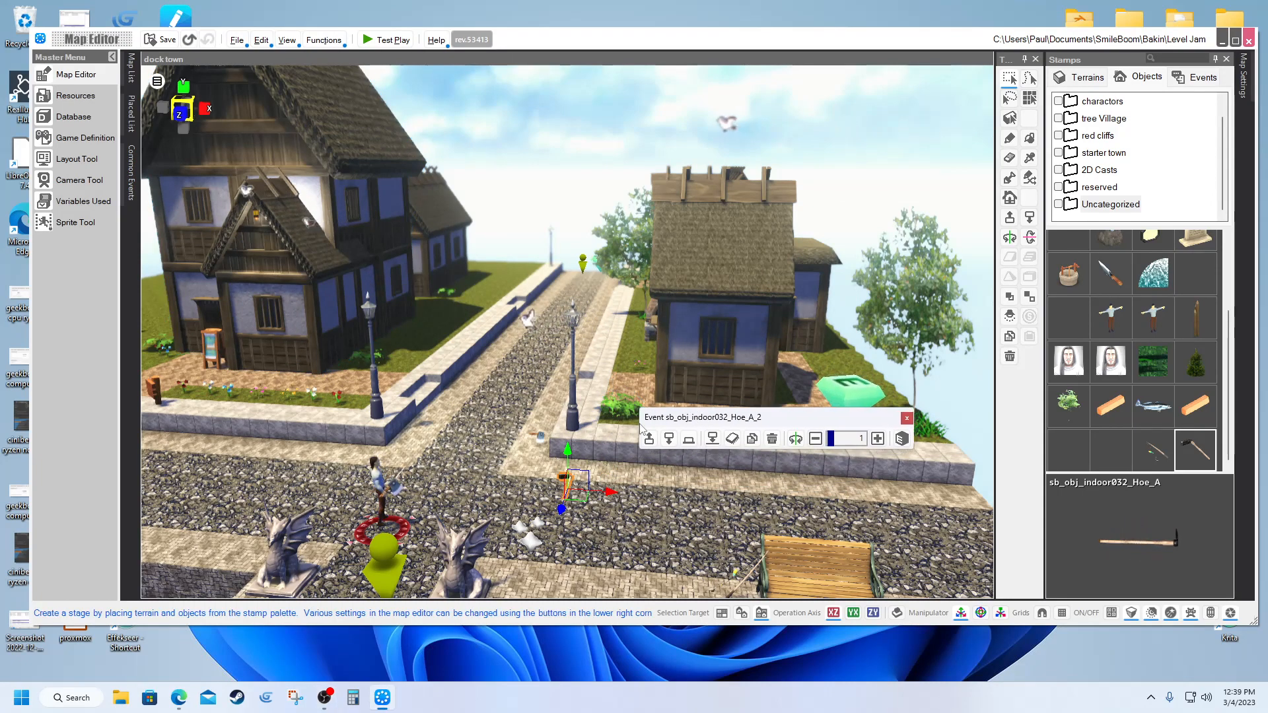
double_click(570, 487)
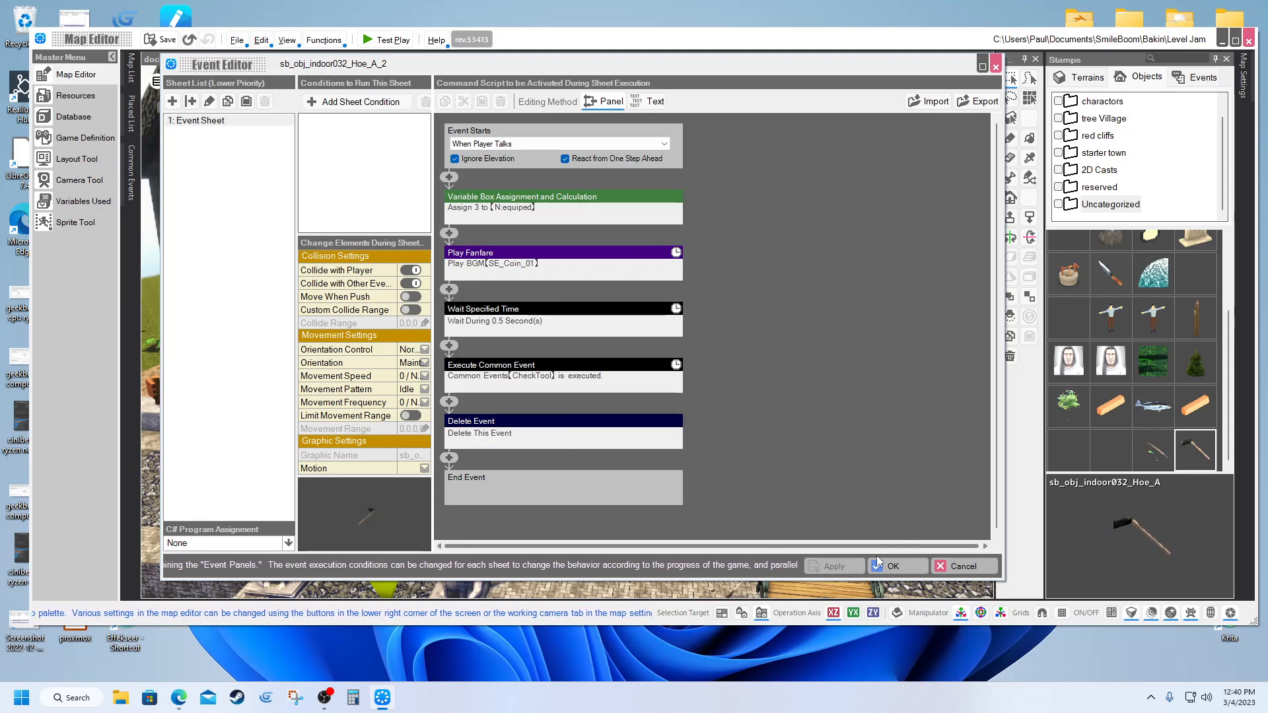
click(893, 567)
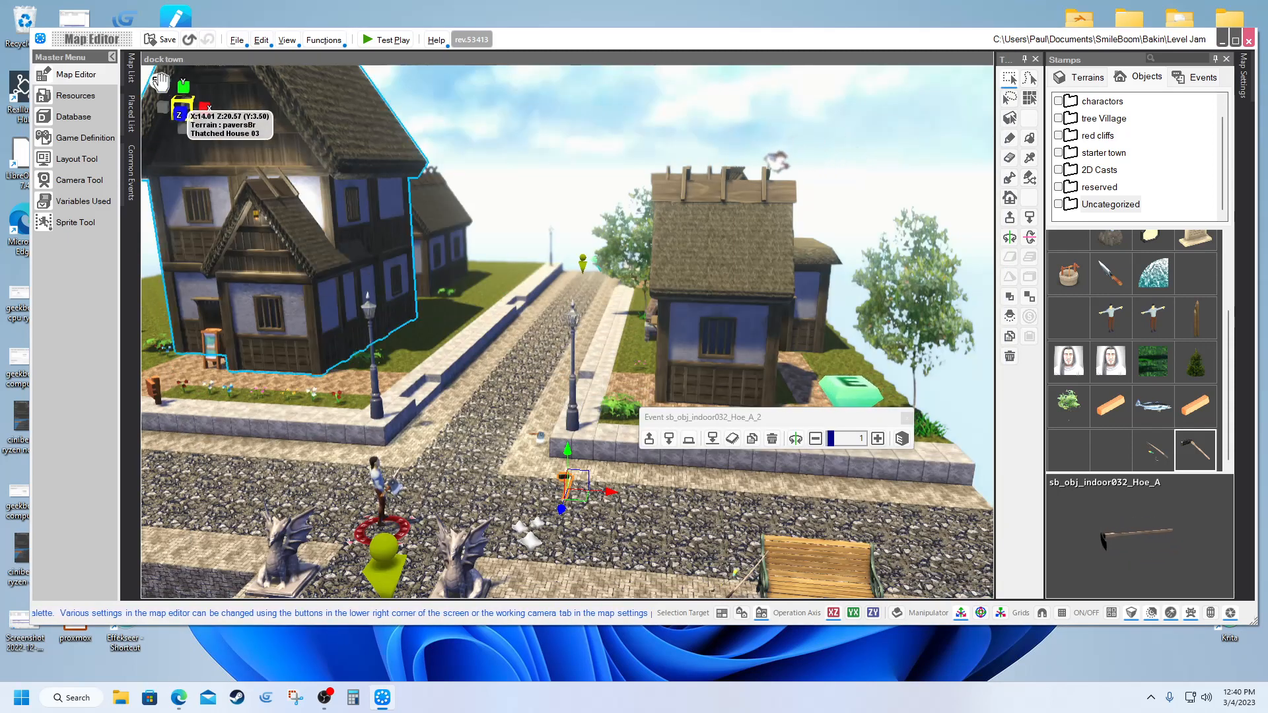
Open the CheckTool common event and examine the equiped variable branches and their player subgraphic display changes
mouse_move(134, 191)
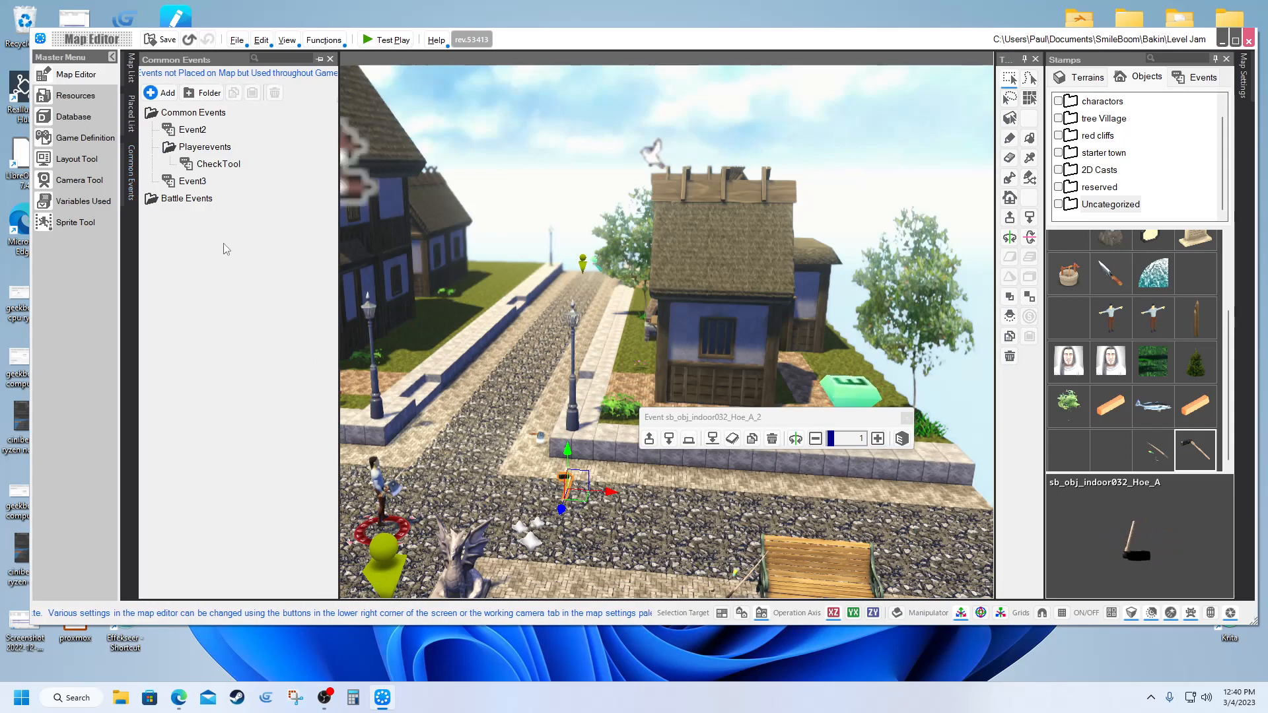
double_click(214, 165)
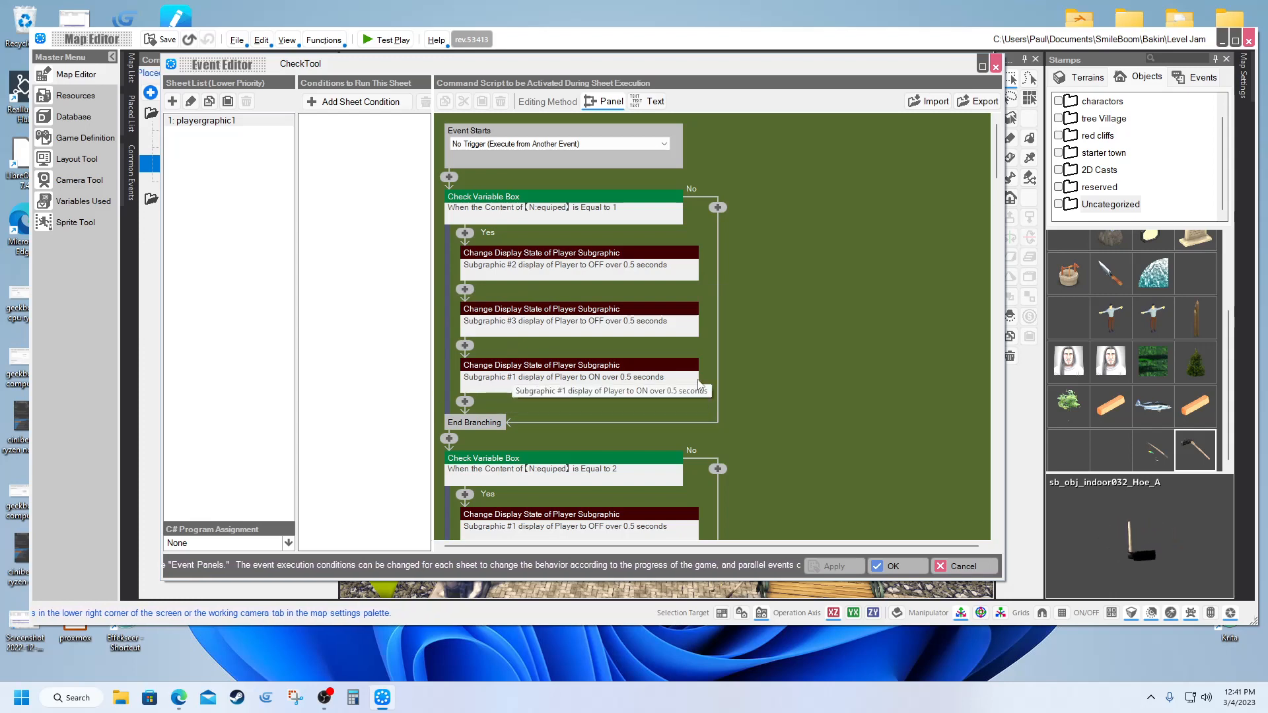
scroll(680, 370, down, 5)
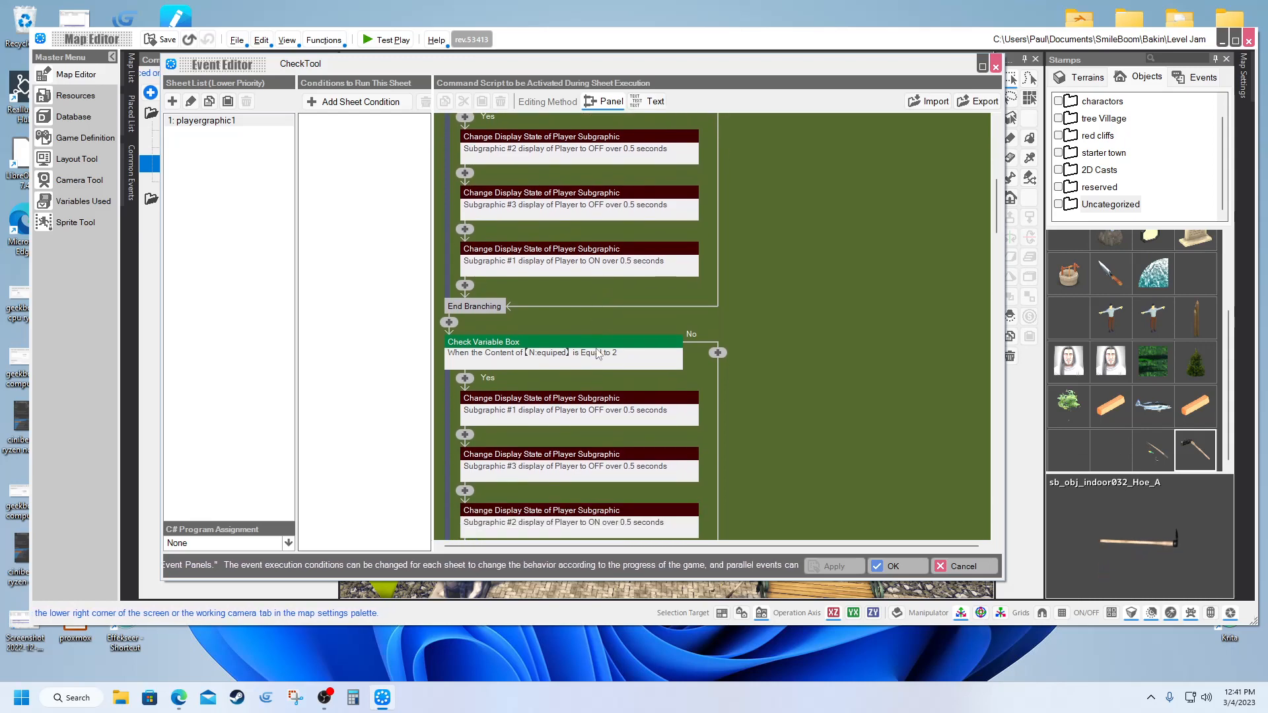
scroll(594, 348, down, 1)
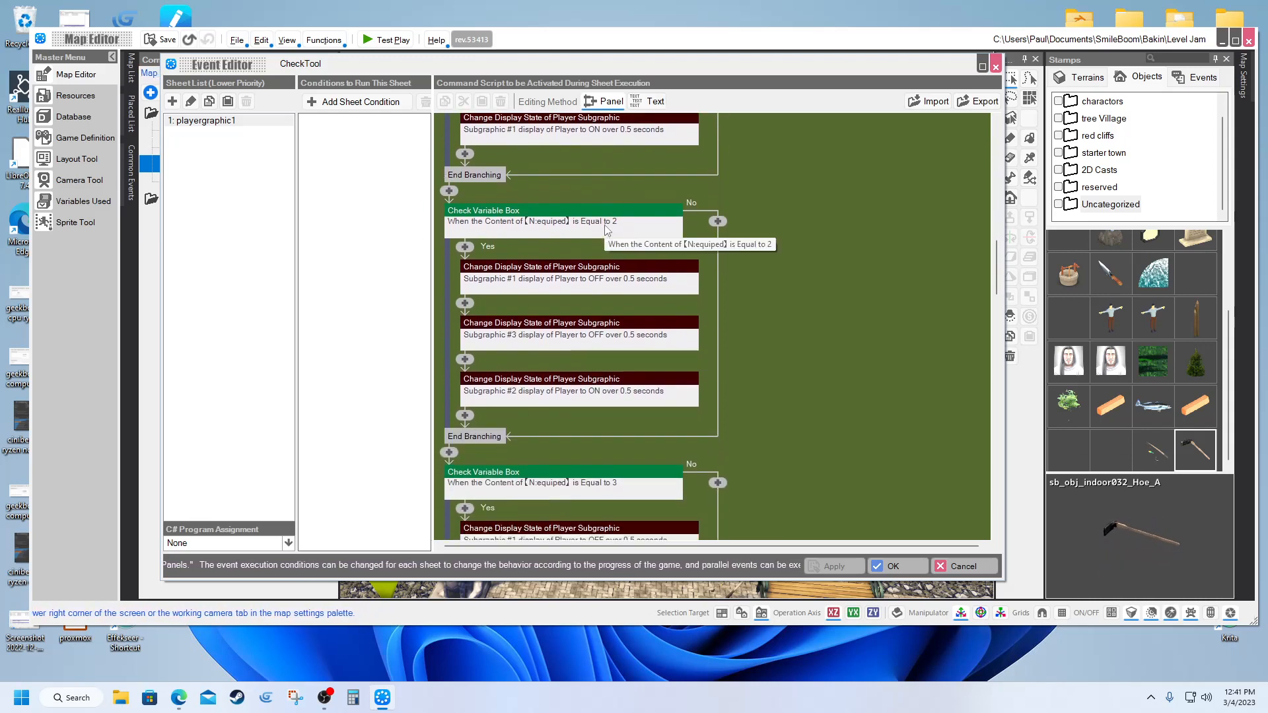
scroll(541, 311, down, 2)
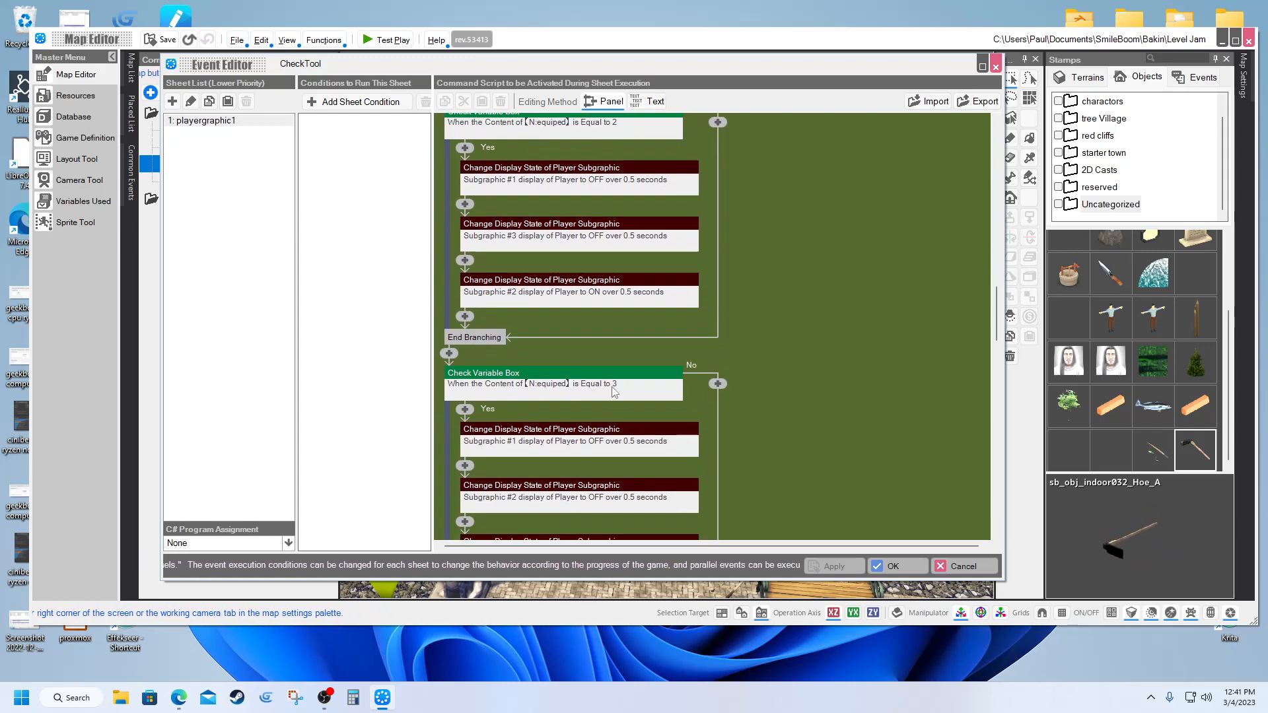
scroll(605, 387, down, 3)
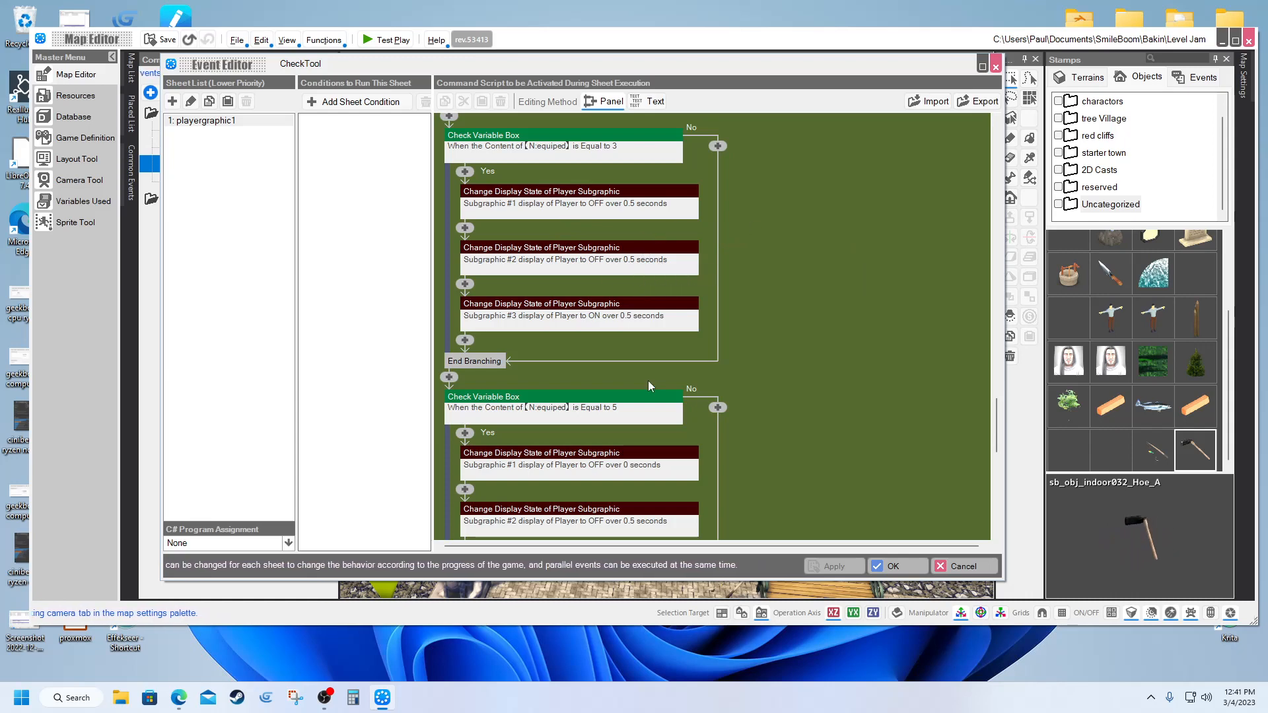
scroll(526, 369, down, 2)
scroll(526, 366, down, 2)
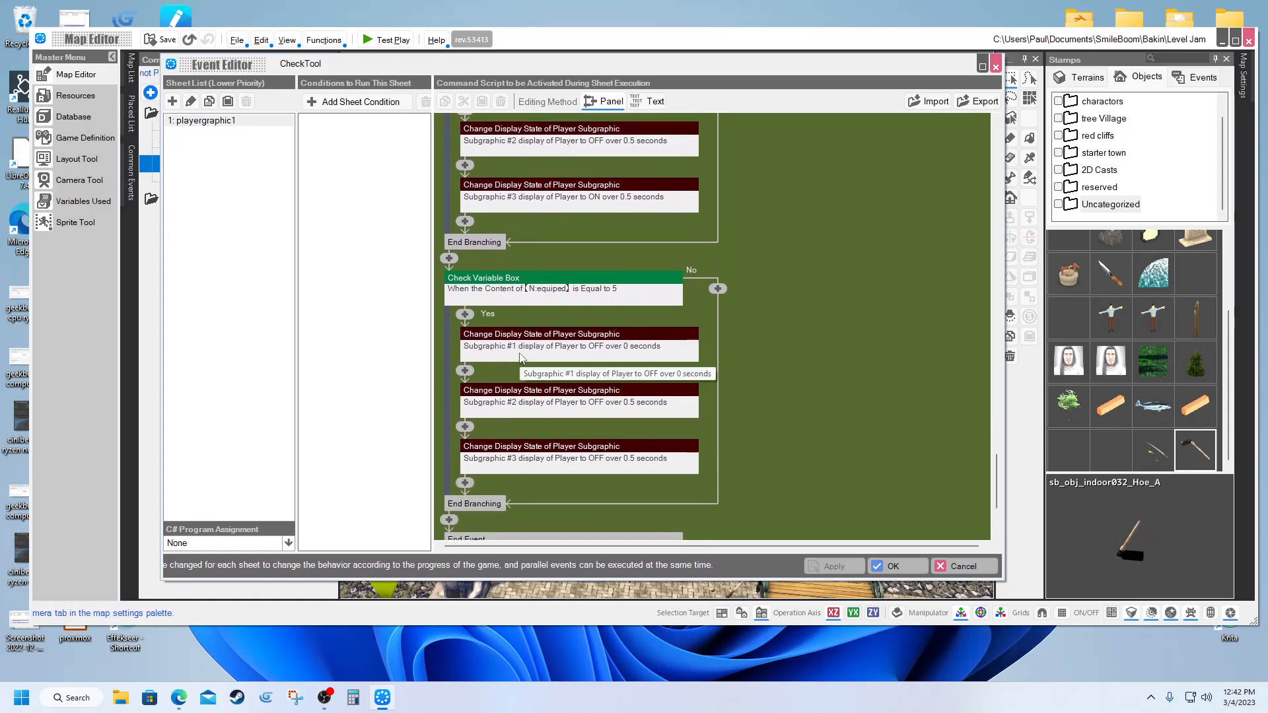
scroll(517, 351, down, 2)
scroll(687, 263, up, 2)
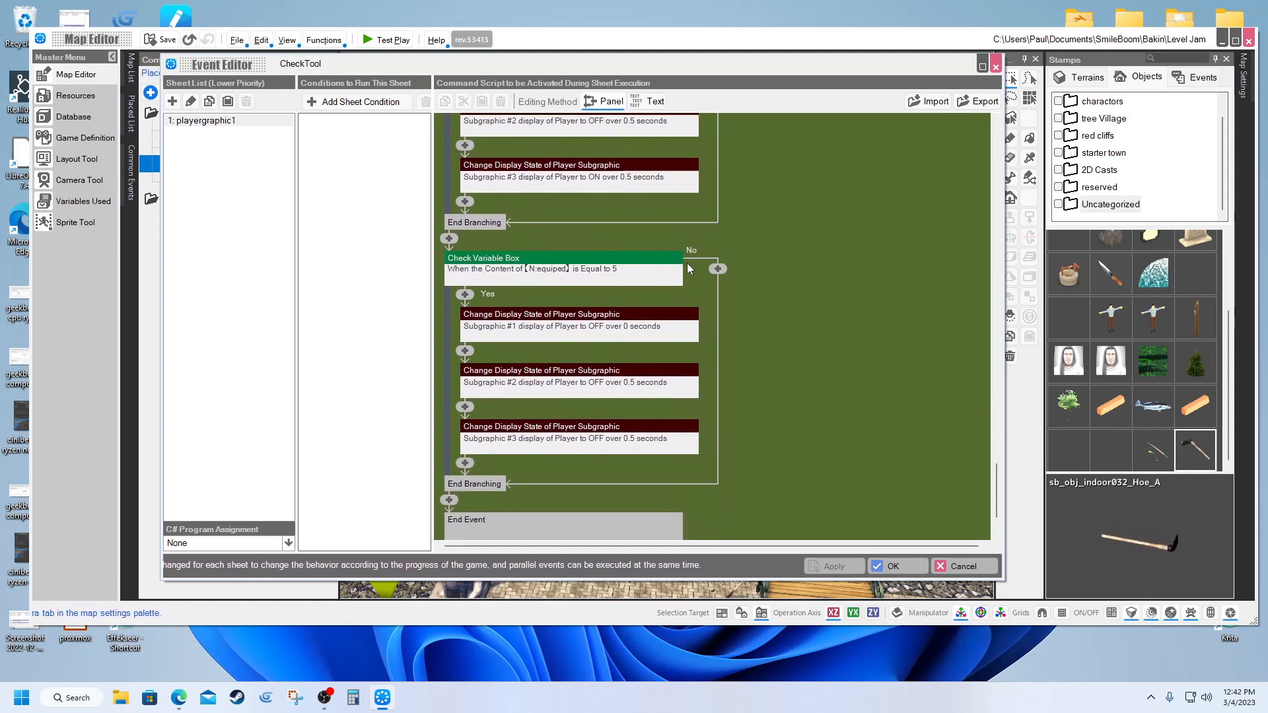
scroll(684, 260, down, 2)
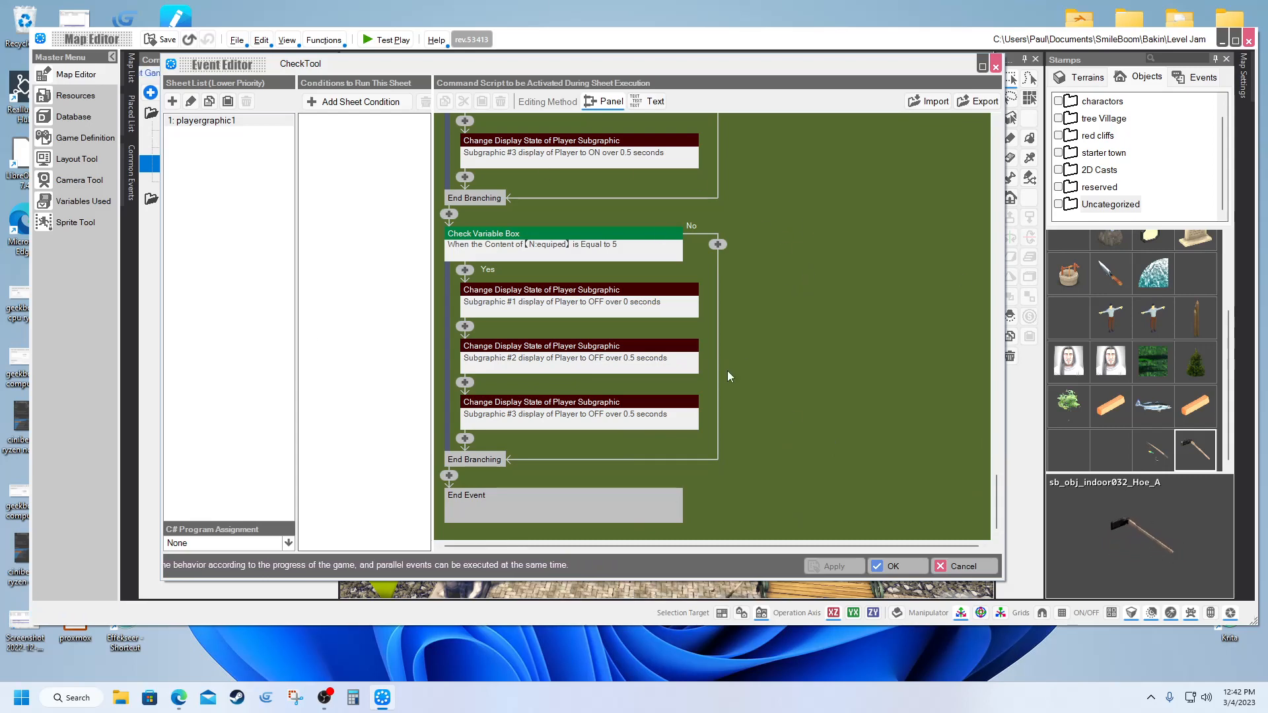
scroll(739, 359, up, 1)
scroll(738, 358, up, 1)
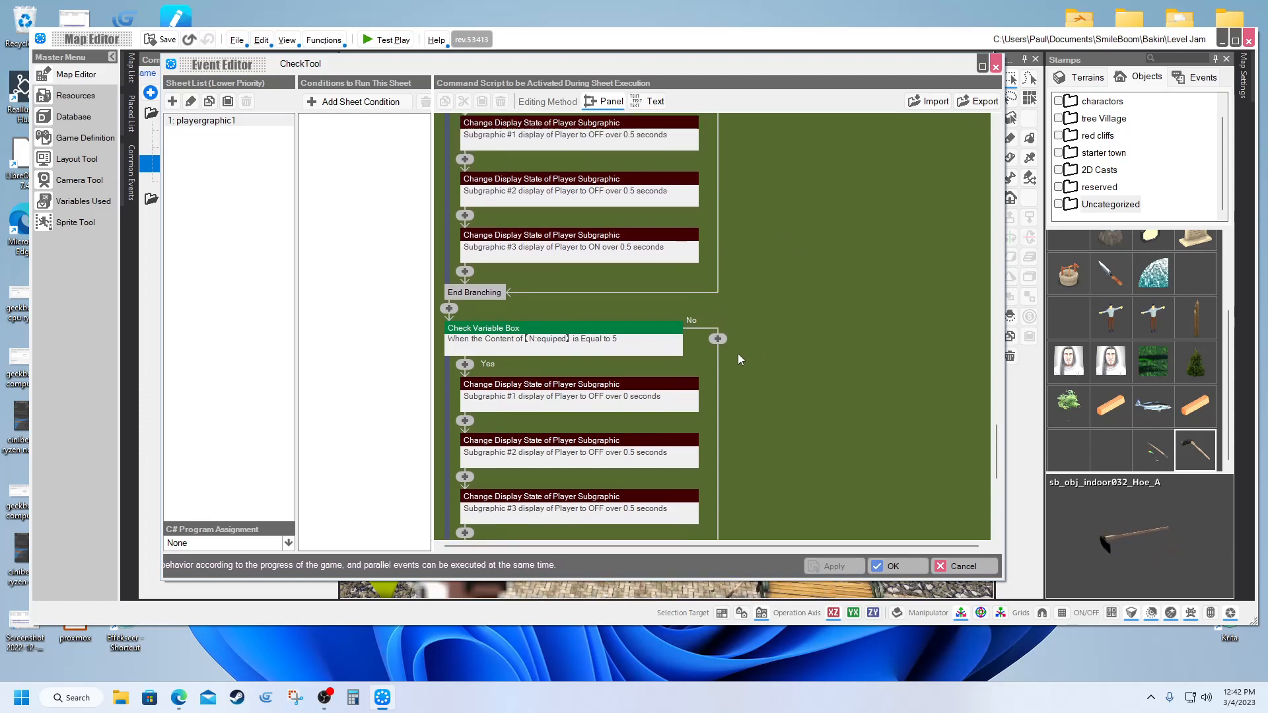
Review the CheckTool branches for equiped equal to 1 and 2 with their subgraphic display changes, and close the event editor
scroll(740, 356, up, 10)
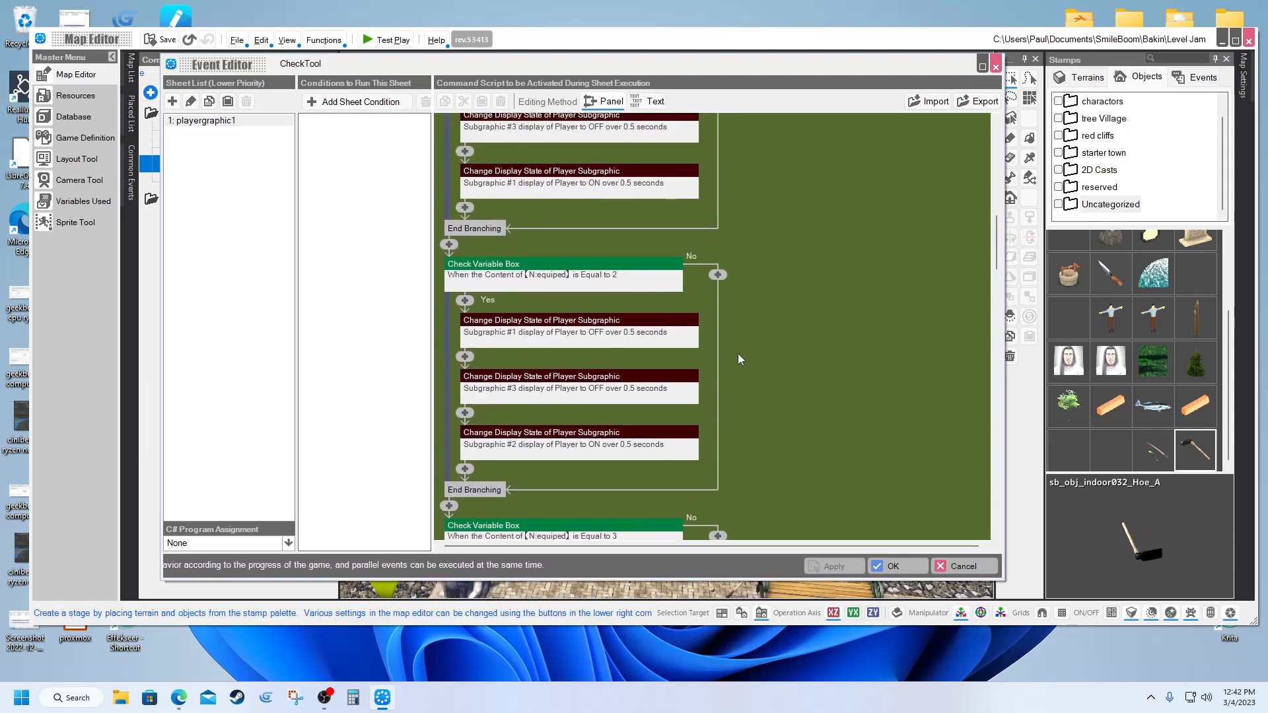
scroll(738, 354, up, 4)
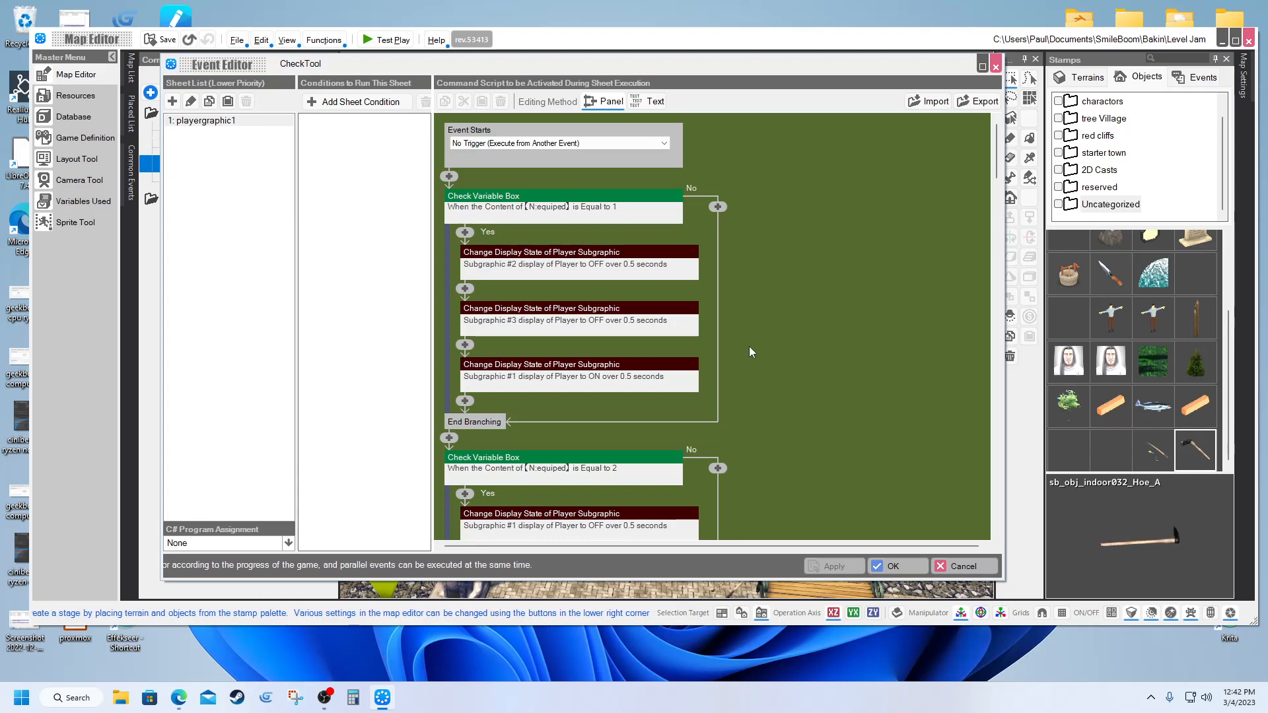
scroll(747, 348, down, 3)
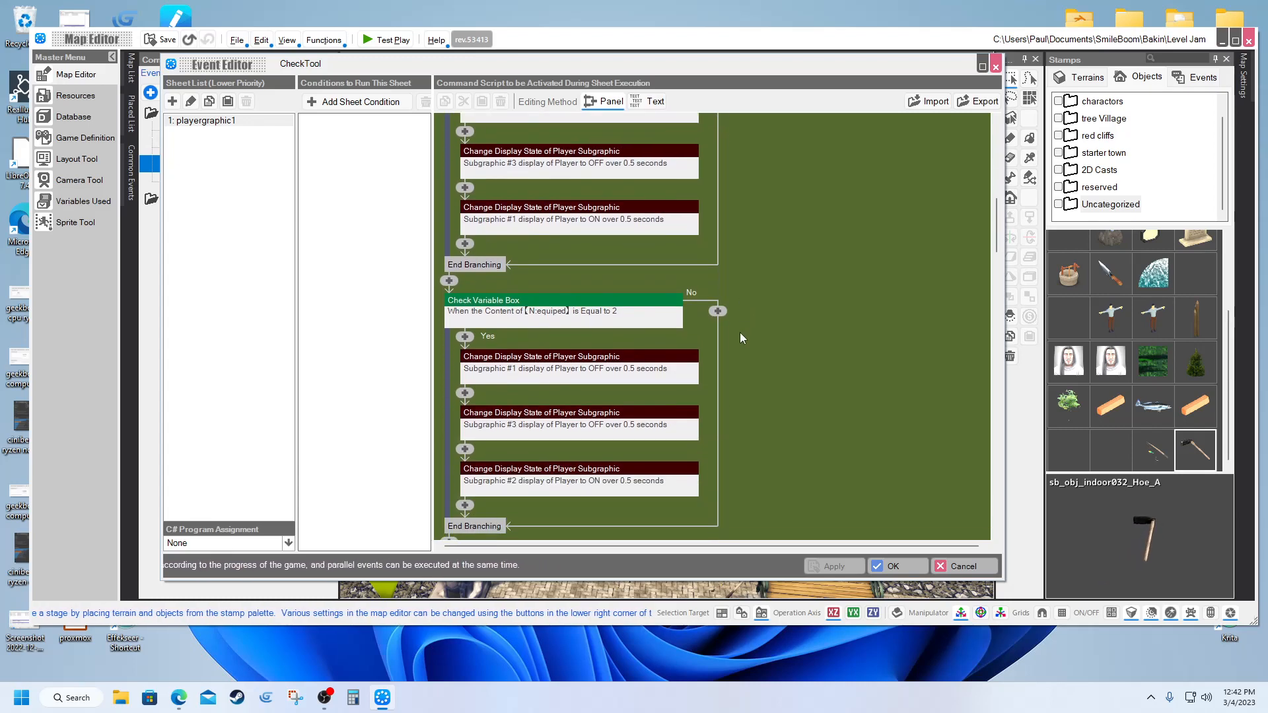
scroll(769, 378, up, 3)
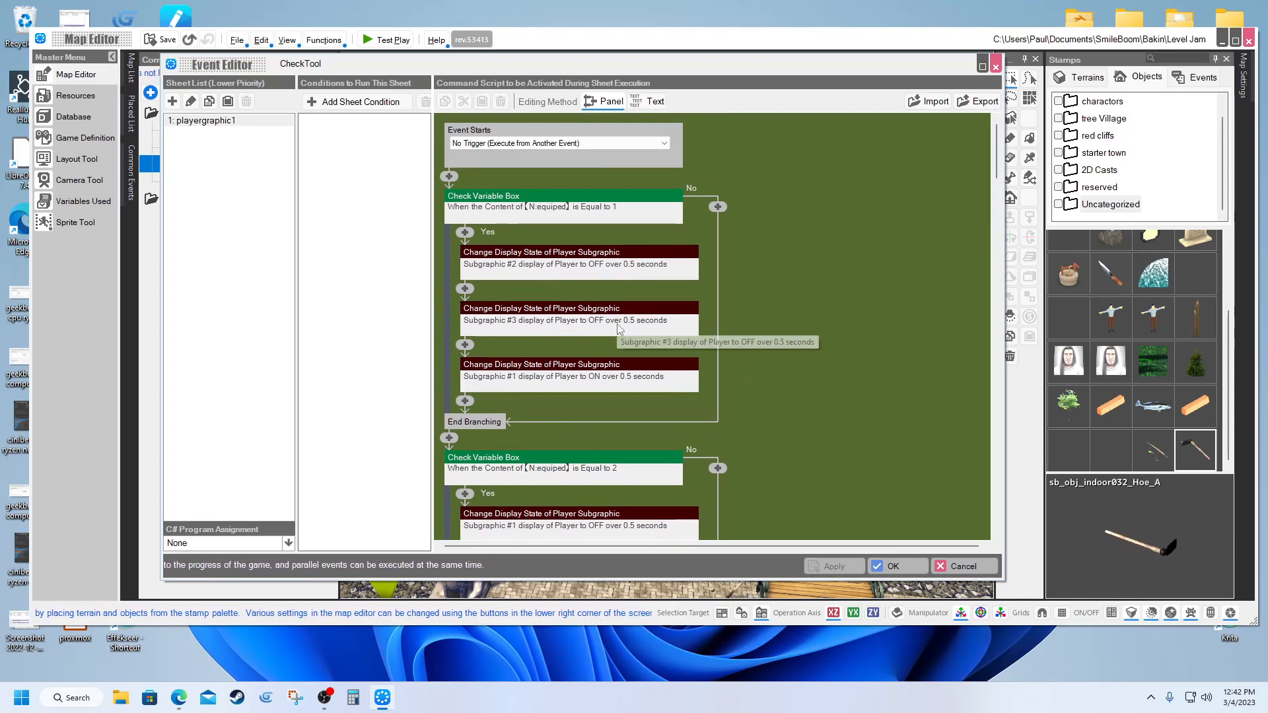
scroll(617, 323, down, 1)
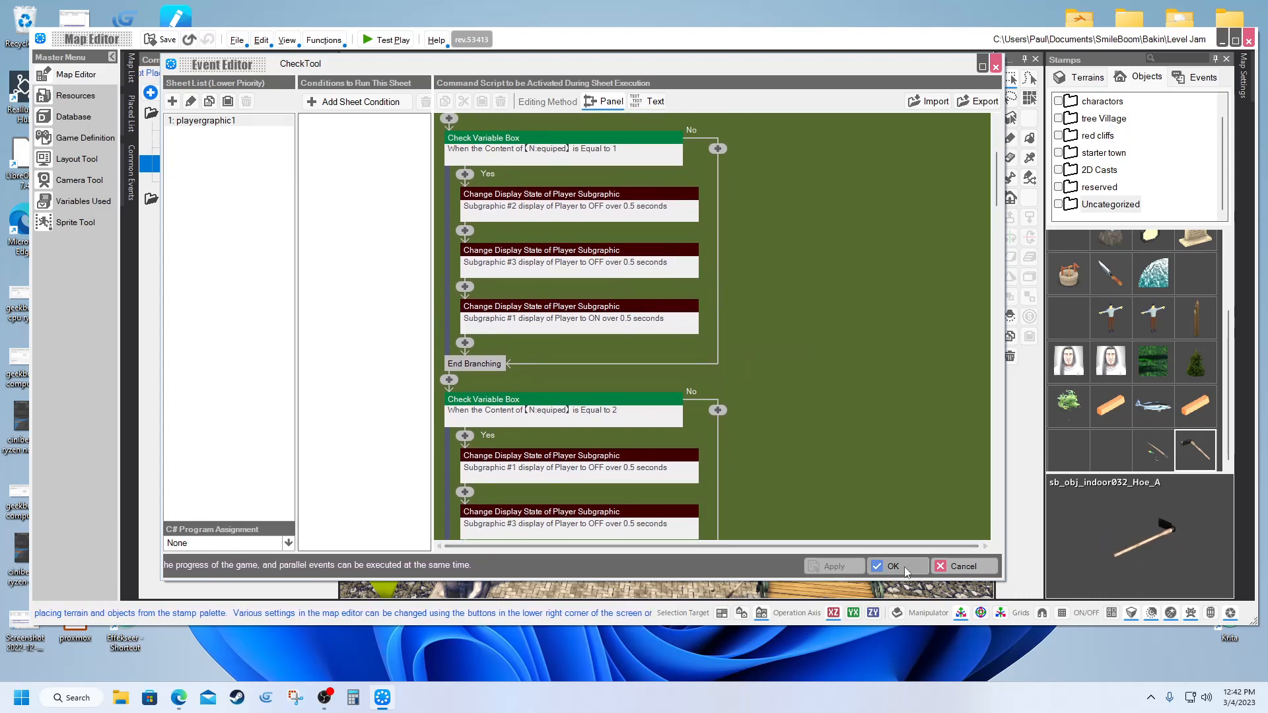
click(904, 566)
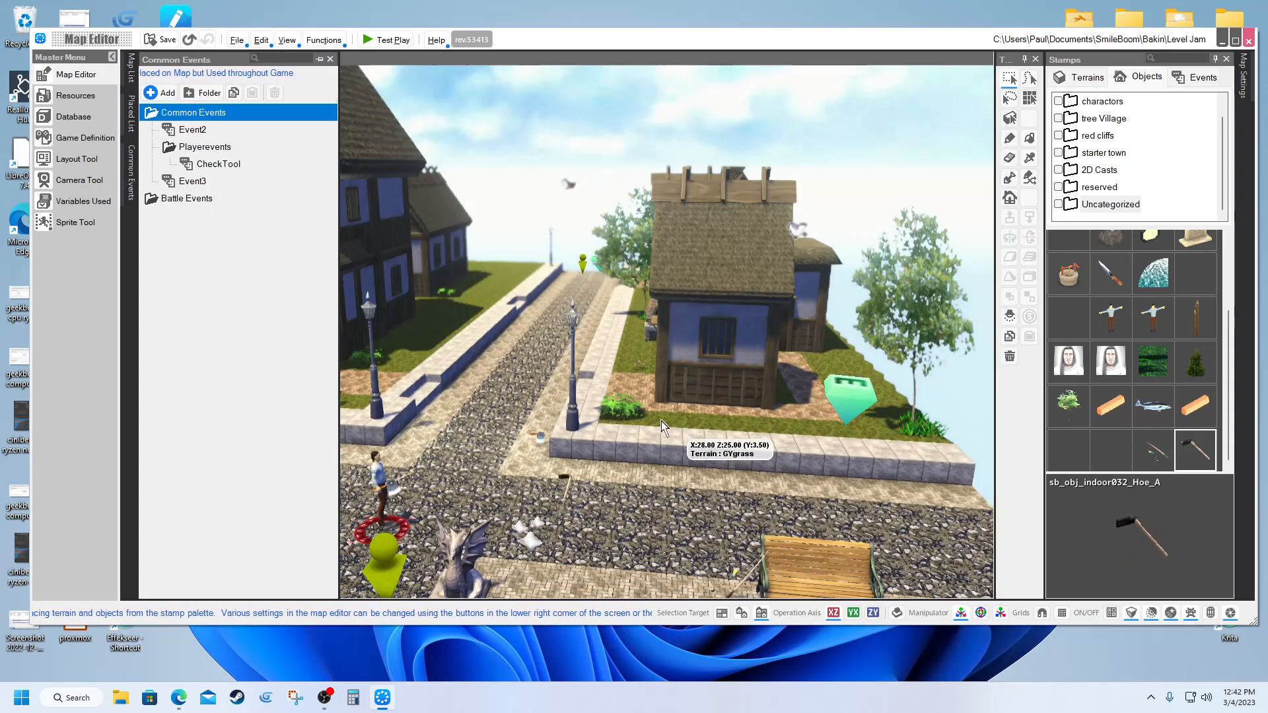